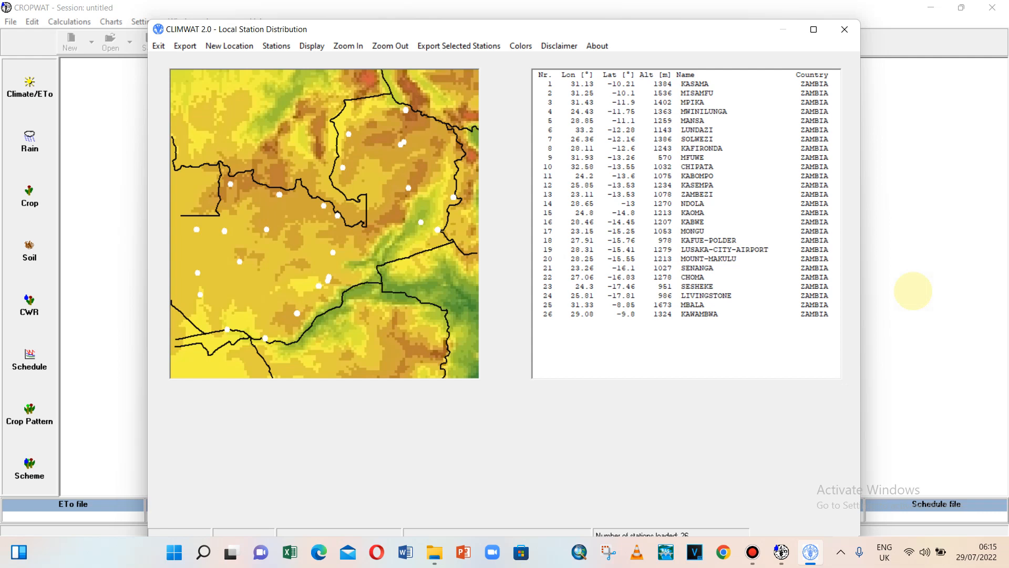
Switch to CROPWAT and start a monthly climate/ETo record for Rwanda at an altitude of 1800 m.
click(914, 111)
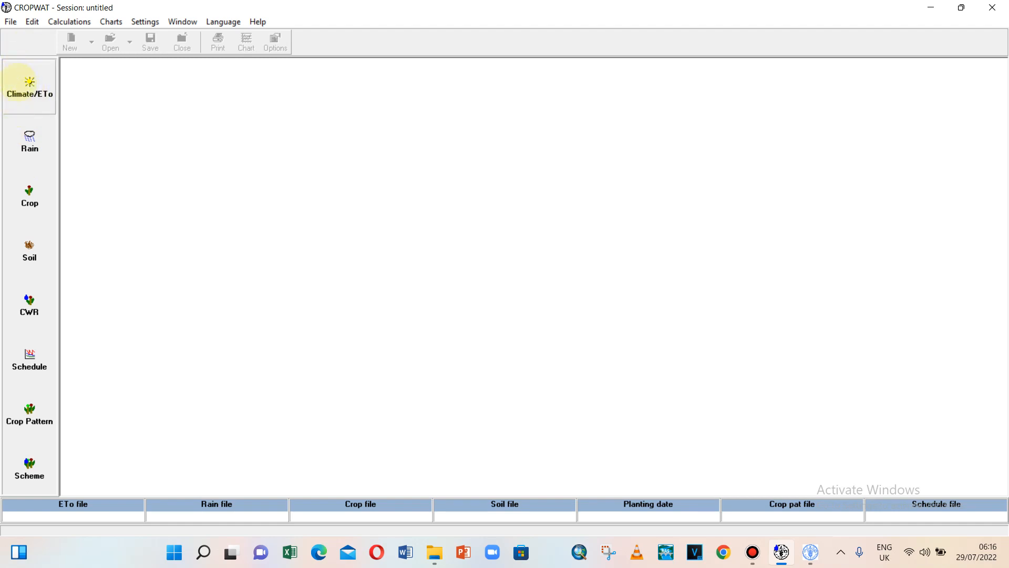
click(27, 85)
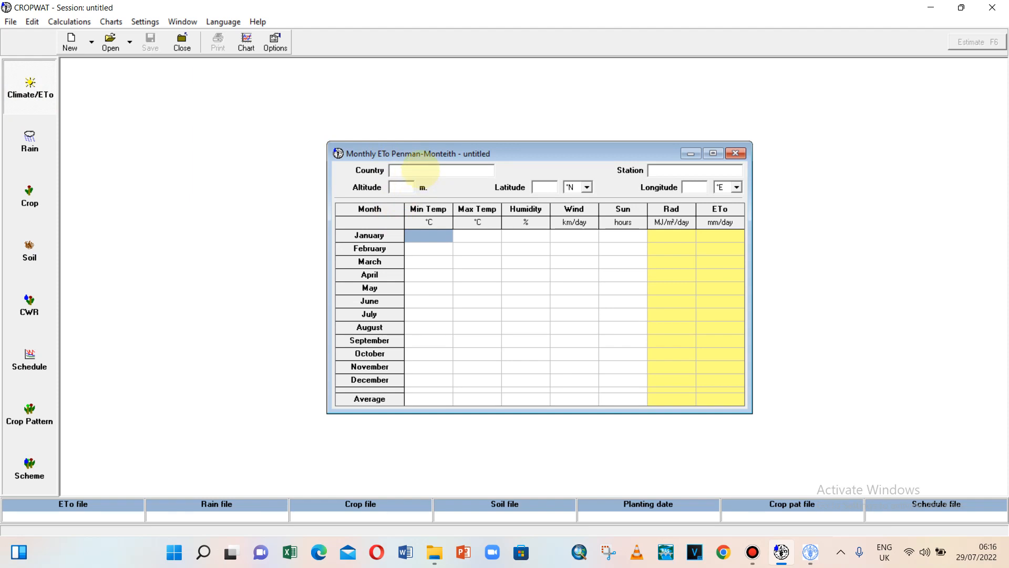
click(421, 170)
key(Caps_Lock)
text(R)
key(Caps_Lock)
text(wa)
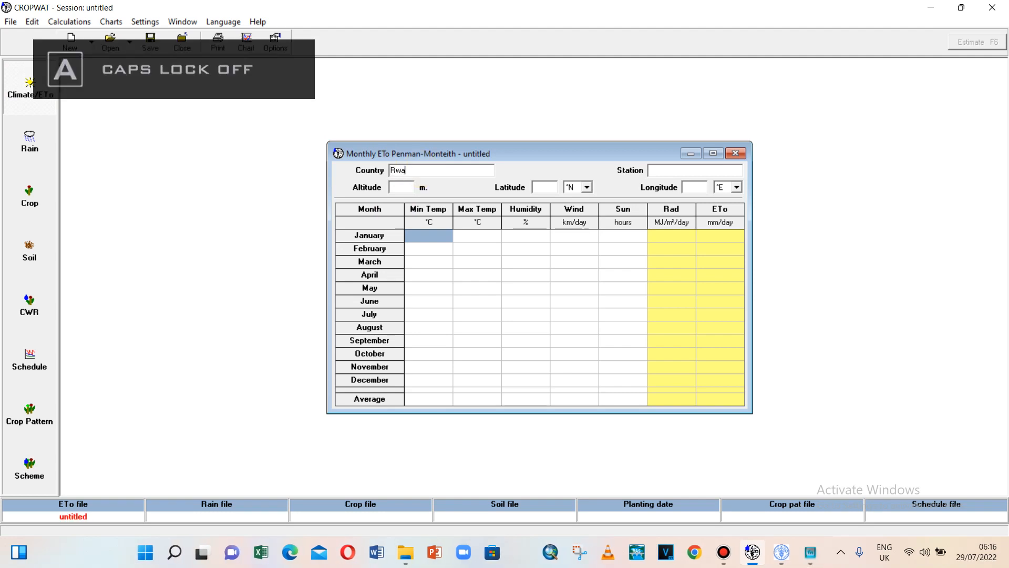
text(nda)
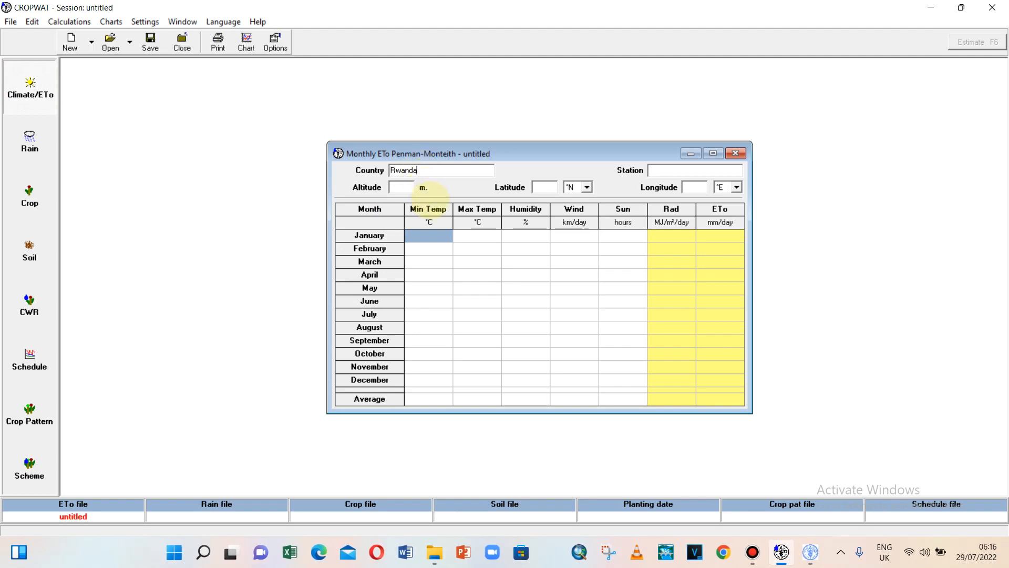
click(402, 187)
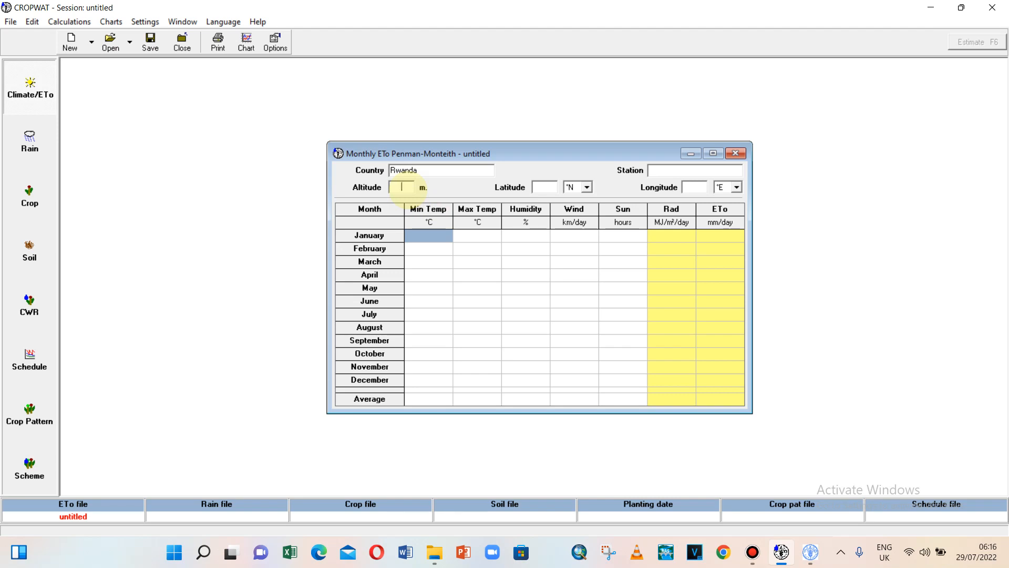
text(1800)
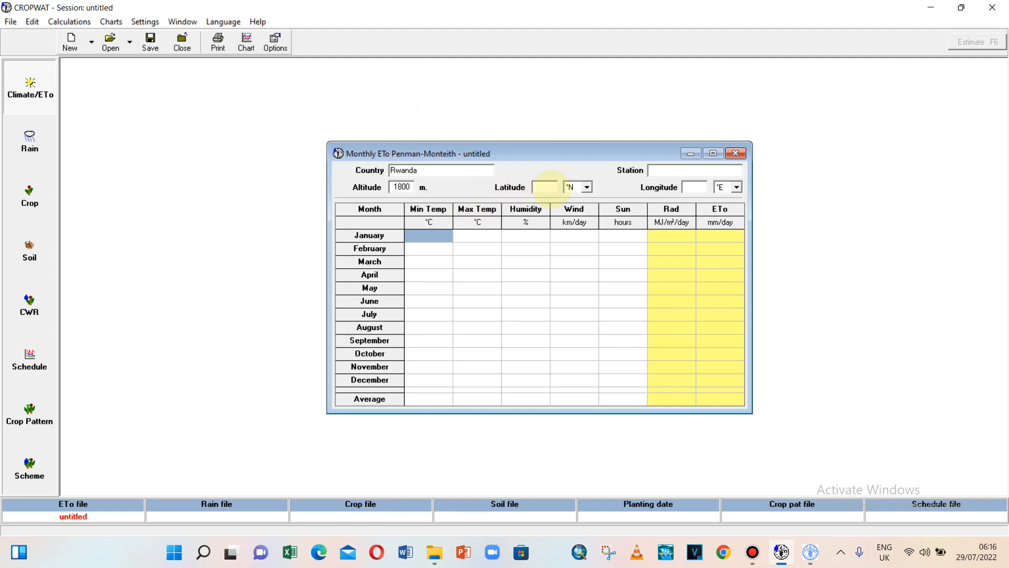
click(547, 187)
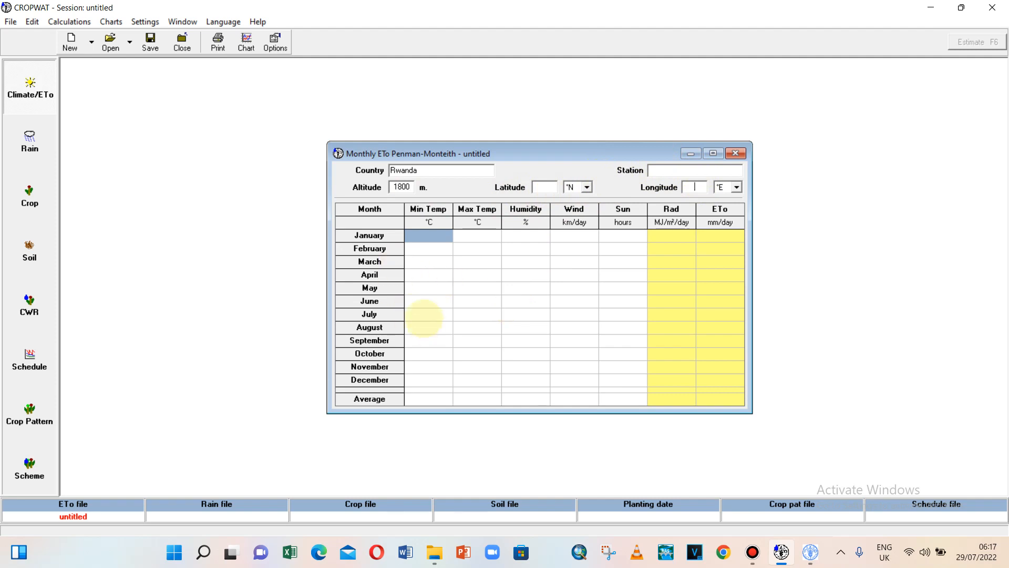
click(435, 262)
click(440, 234)
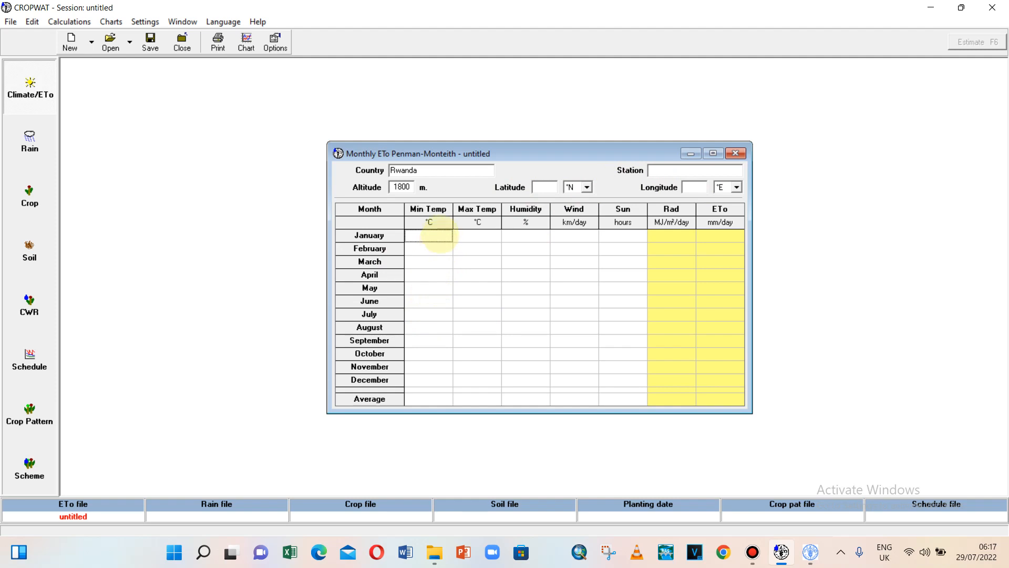
click(441, 234)
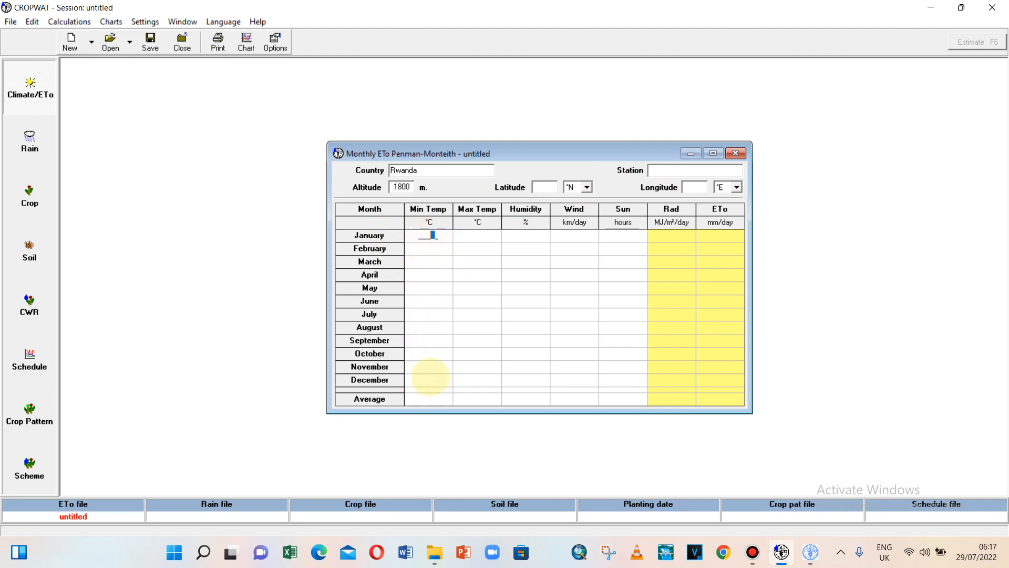
click(428, 379)
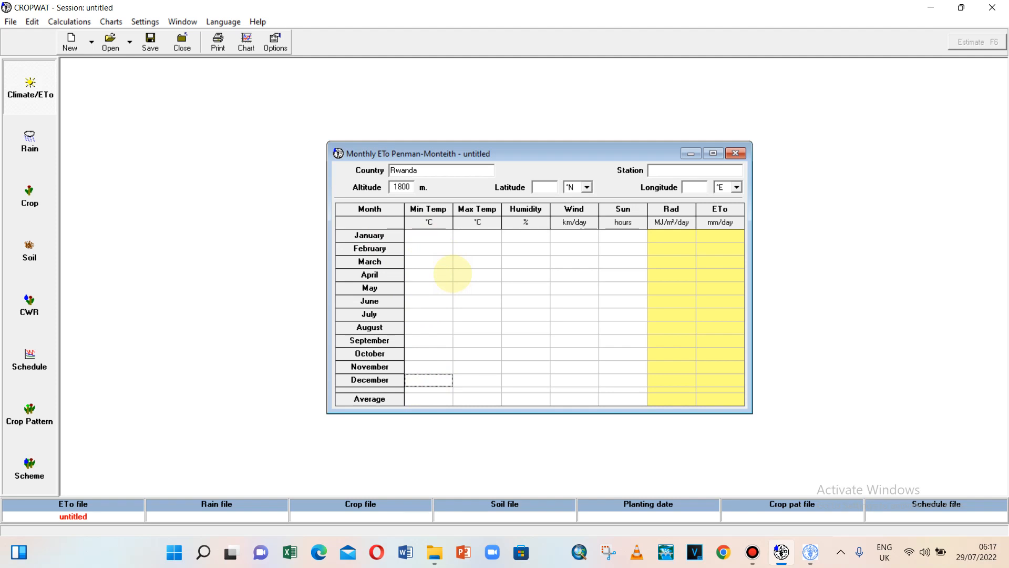
Enter minimum temperatures of 18 °C for January, 14 °C for February, 16 °C for March and 13 °C for April.
click(430, 236)
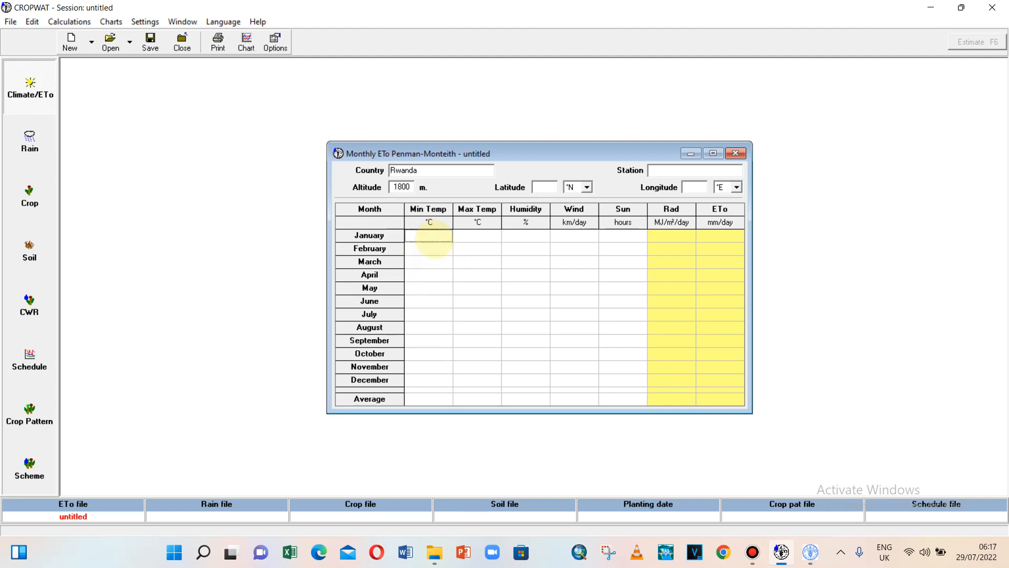
text(20)
key(BackSpace)
key(BackSpace)
text(18)
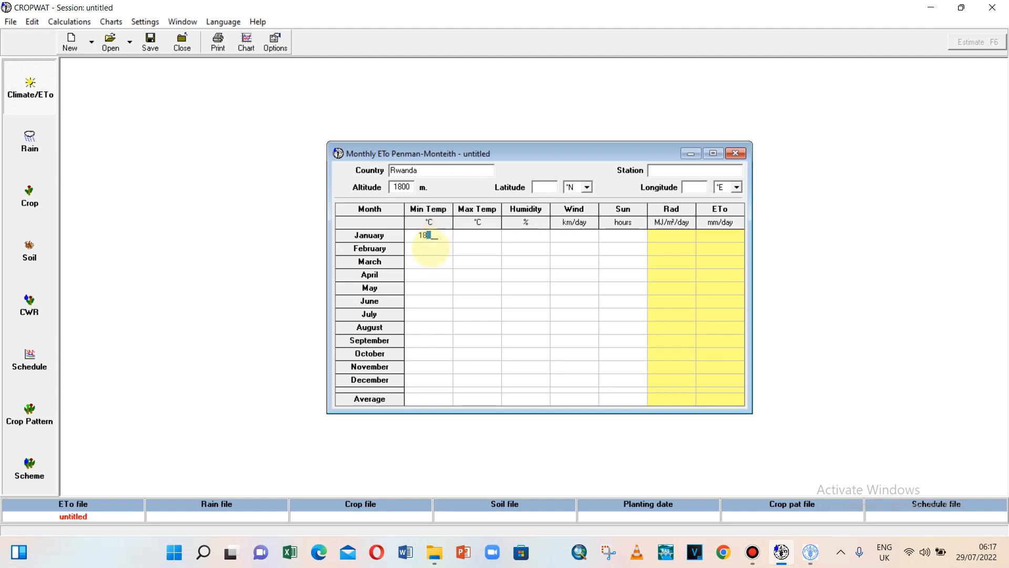
click(430, 249)
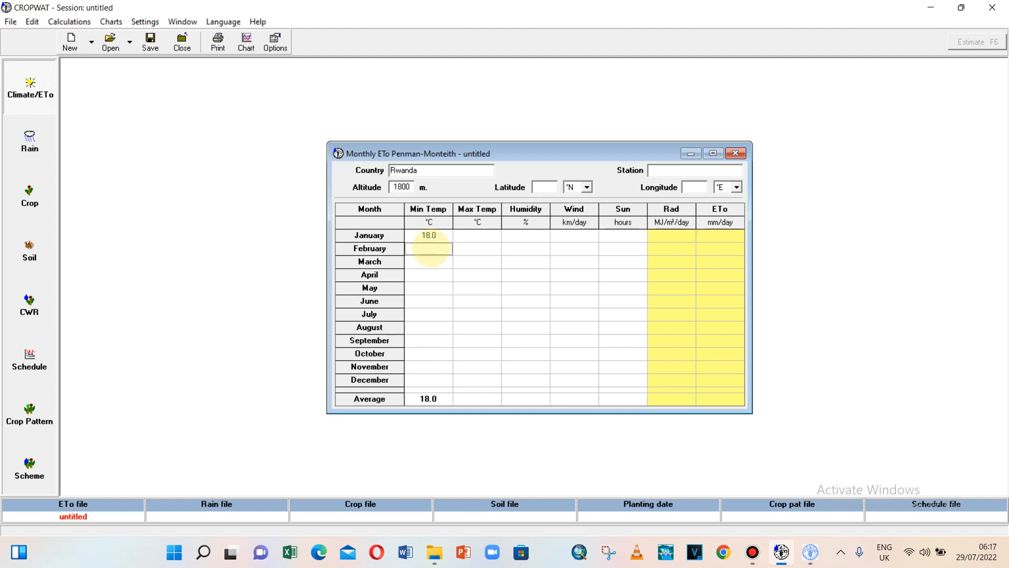
text(14)
key(Return)
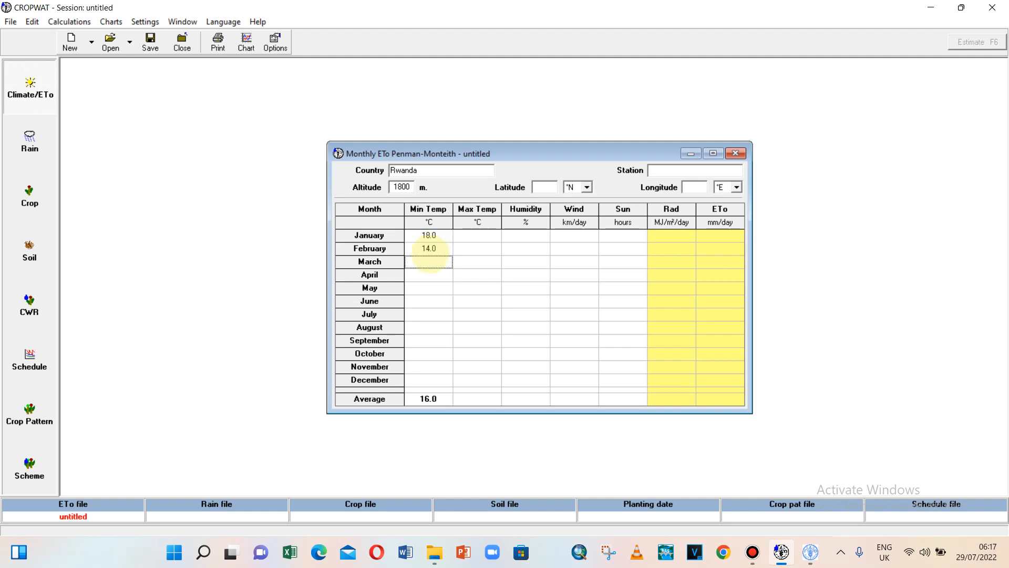
text(16)
key(Return)
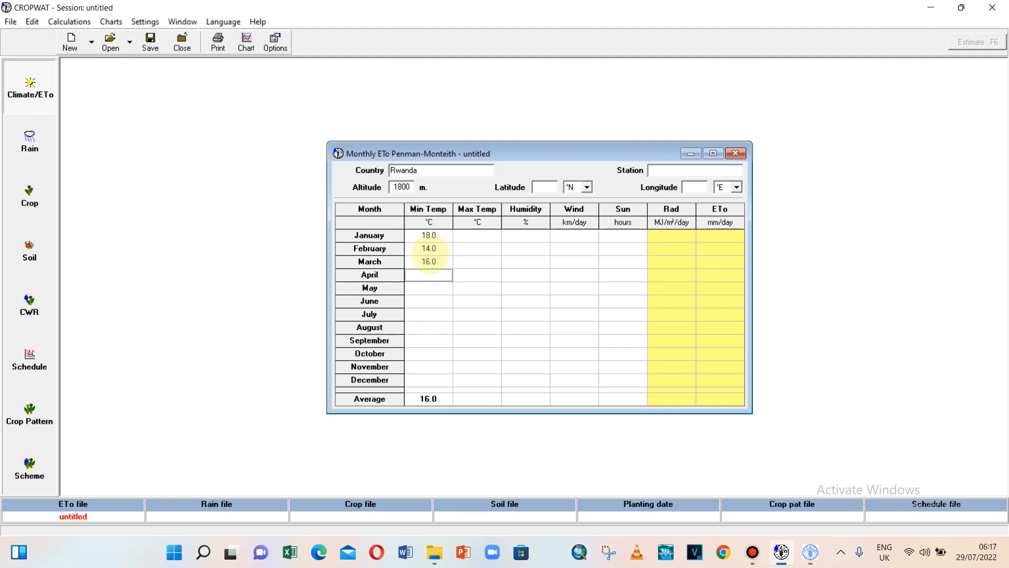
text(13)
key(Return)
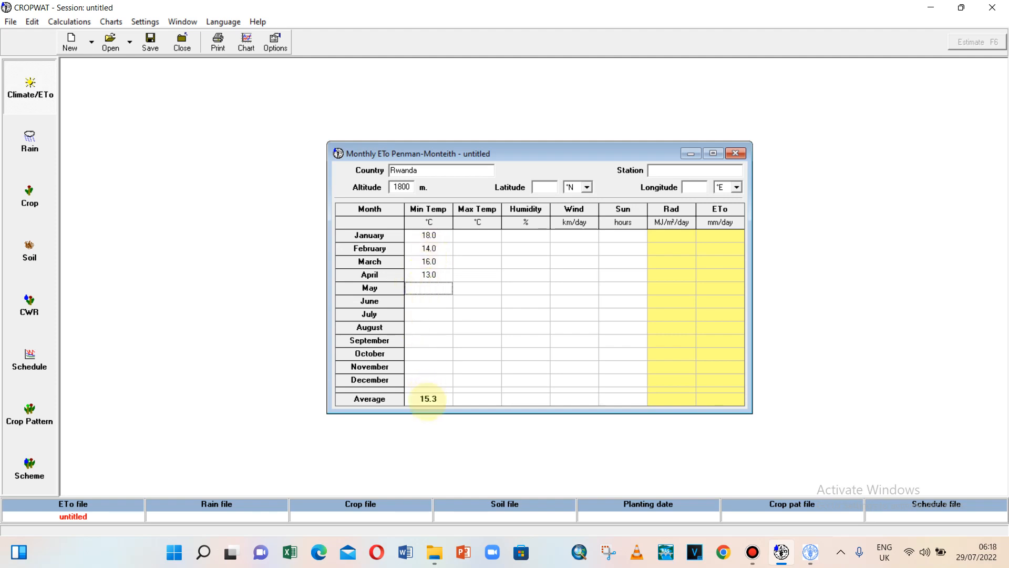
click(488, 238)
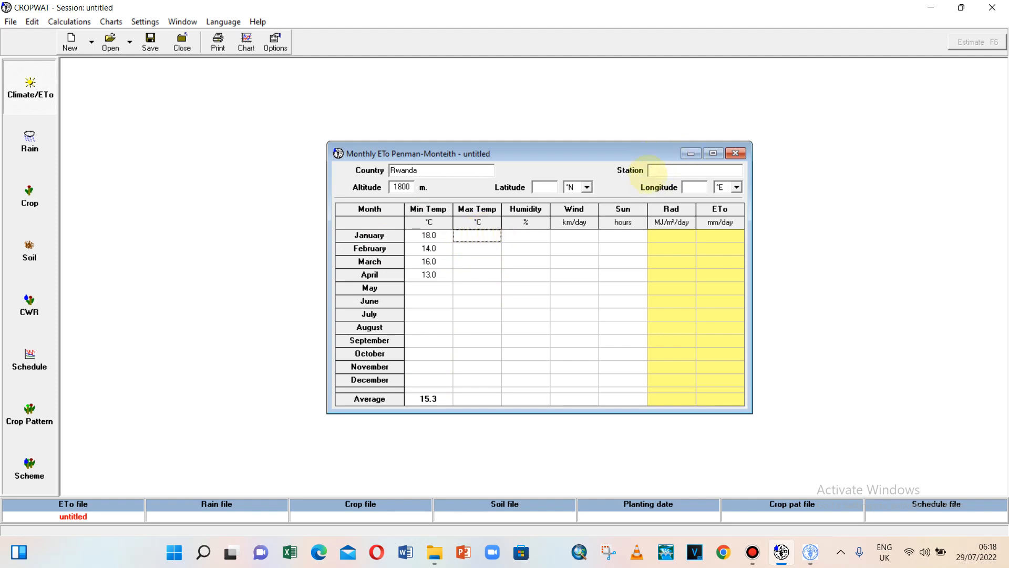
click(664, 171)
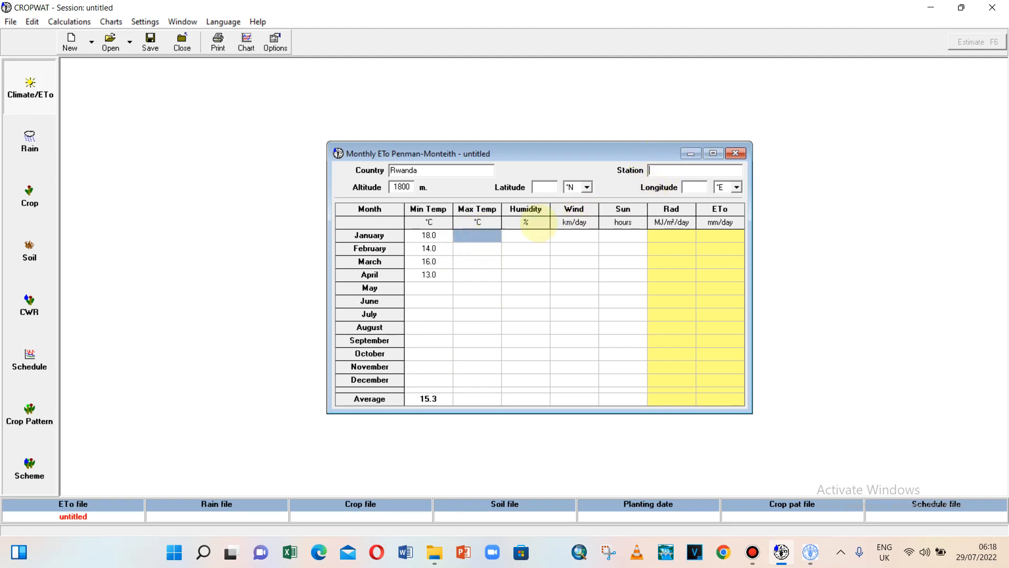
click(651, 170)
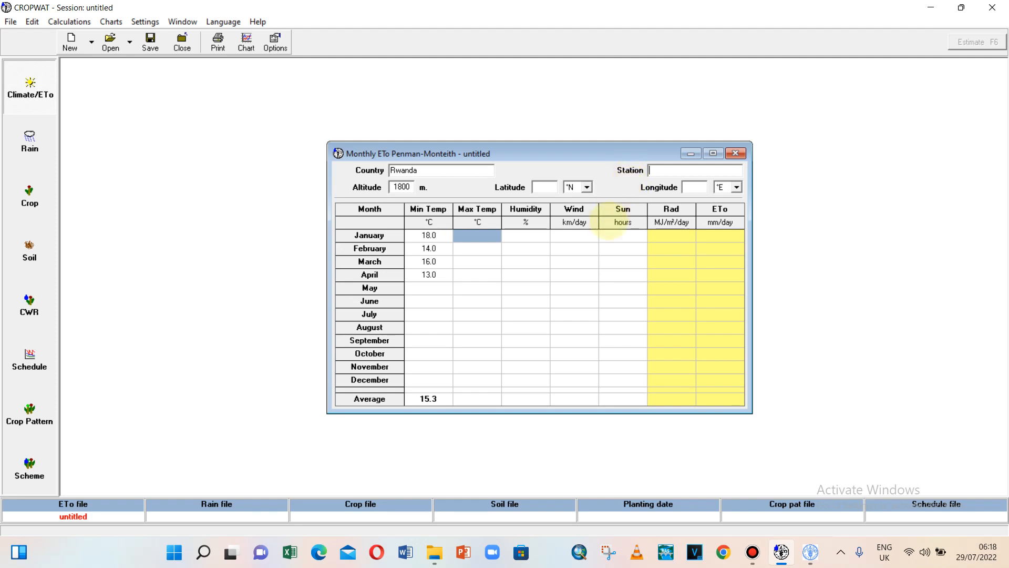
click(476, 236)
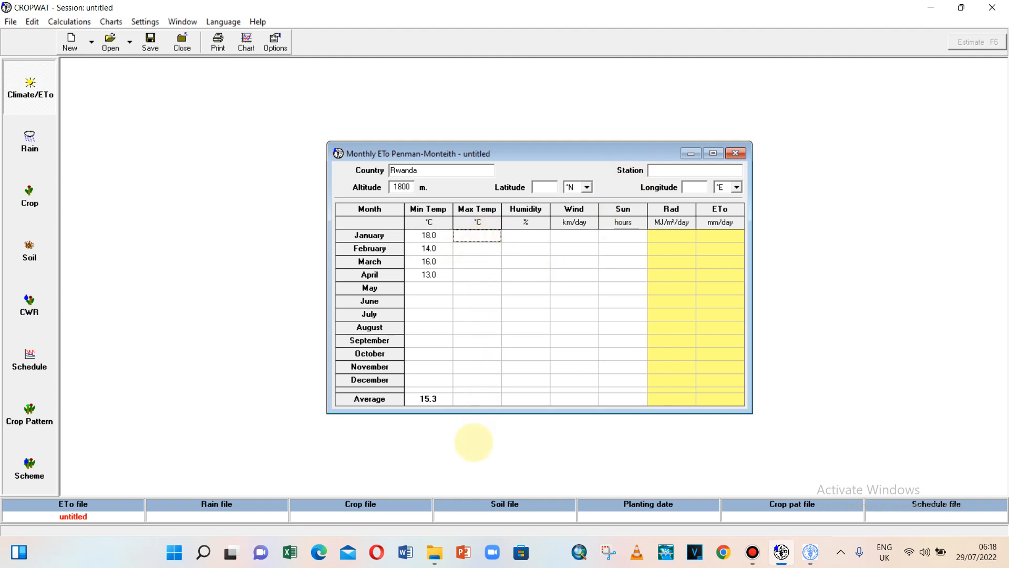
click(518, 237)
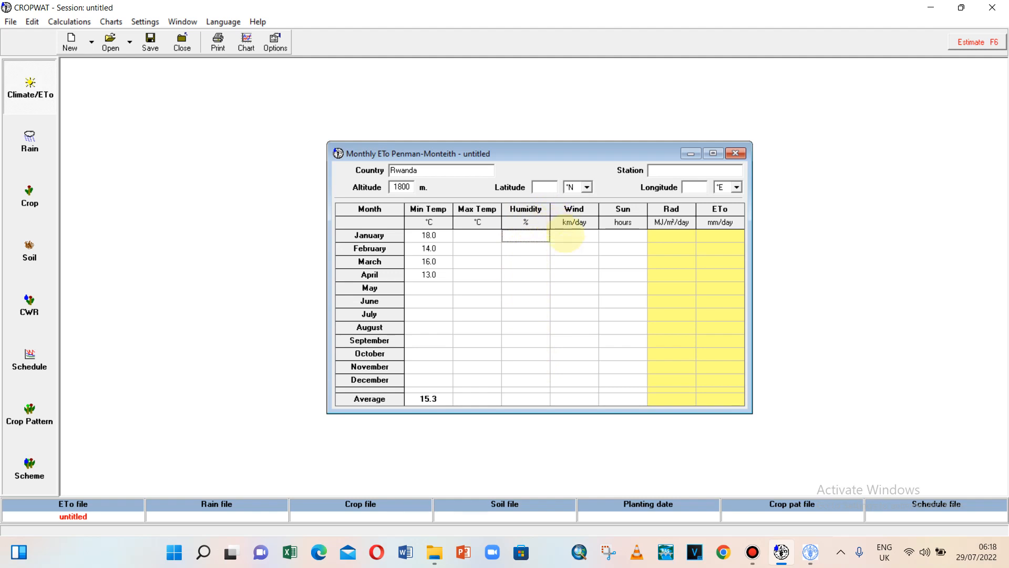
click(566, 234)
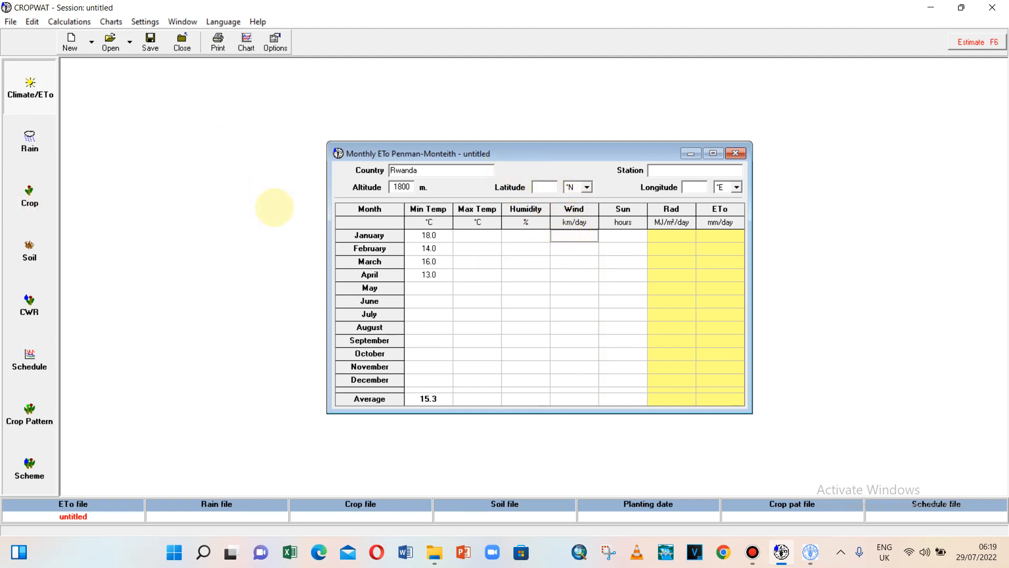
click(627, 236)
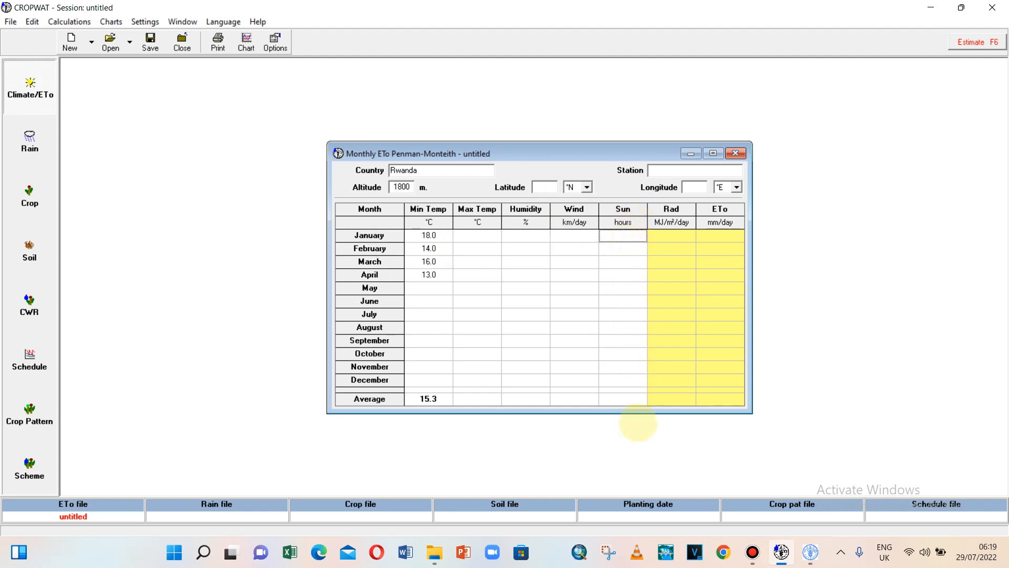
key(Tab)
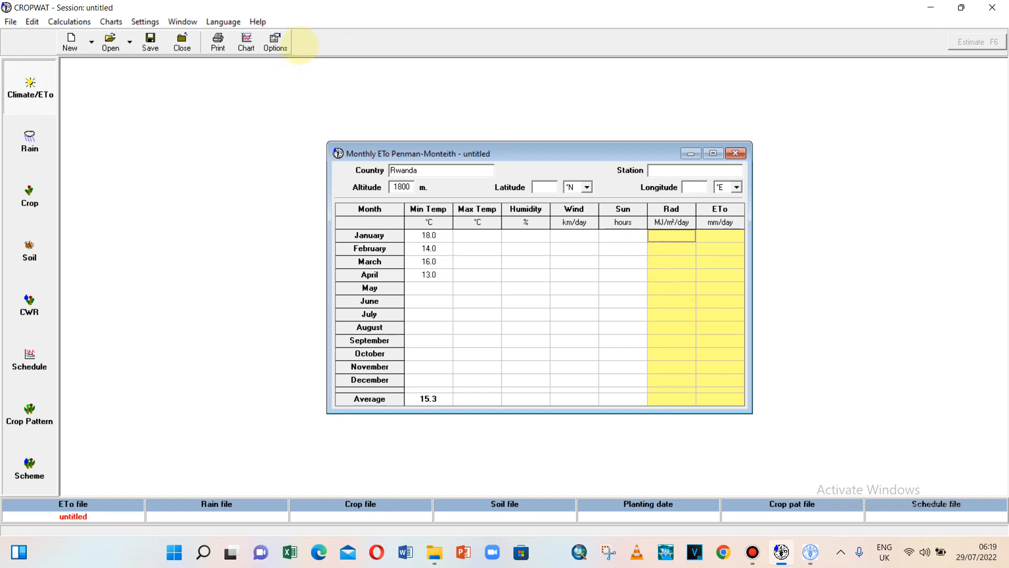
click(275, 40)
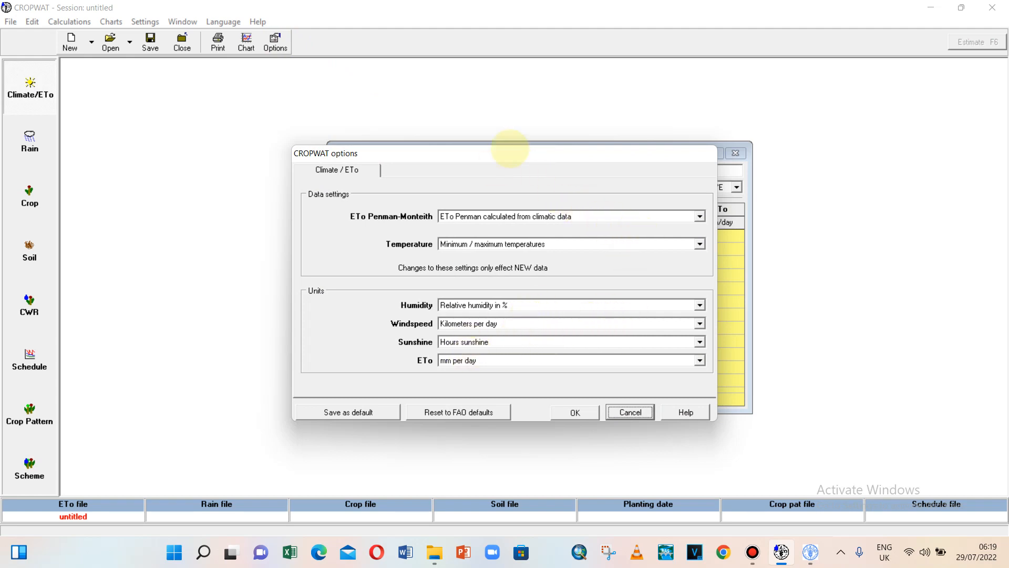
drag(506, 156, 651, 205)
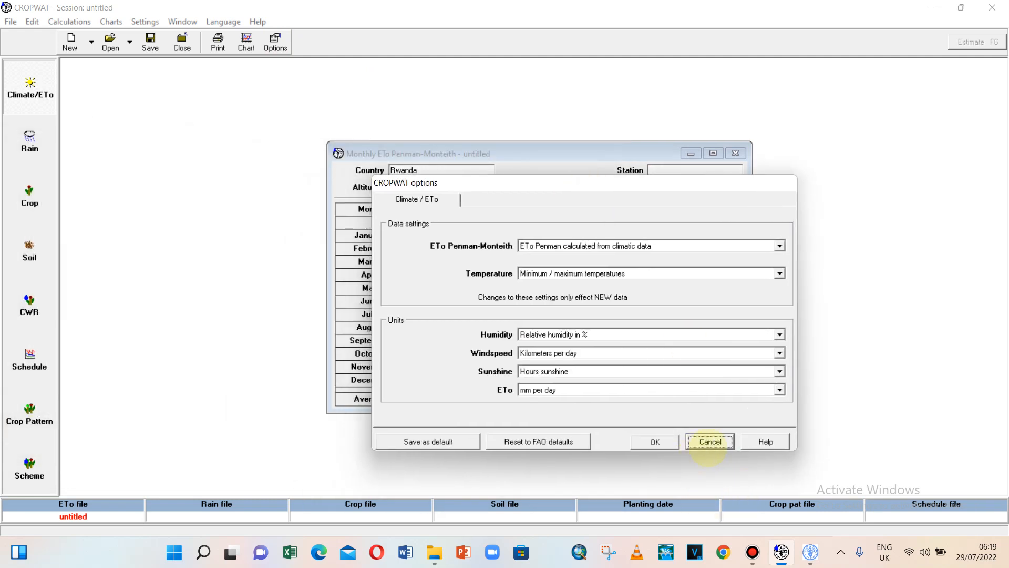
click(694, 439)
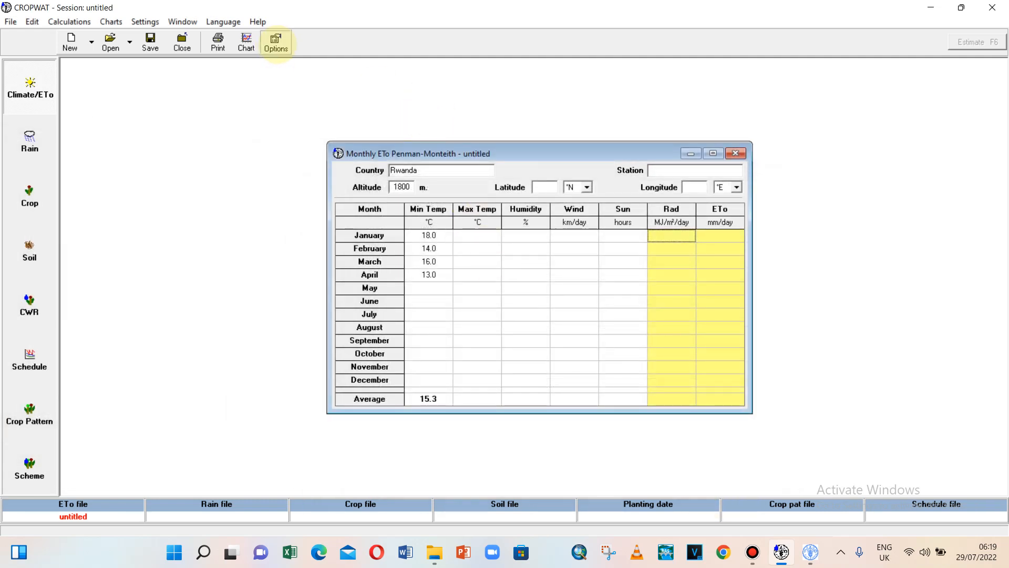
Open the Climate/ETo options and move the dialog aside so the monthly data table is partly uncovered.
click(274, 41)
drag(607, 185, 835, 143)
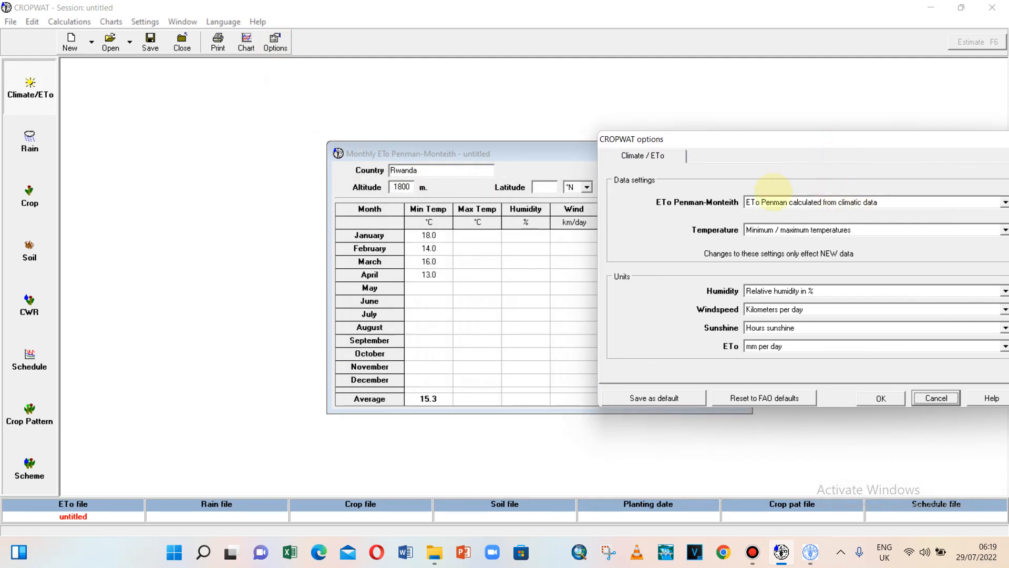
drag(734, 146, 186, 194)
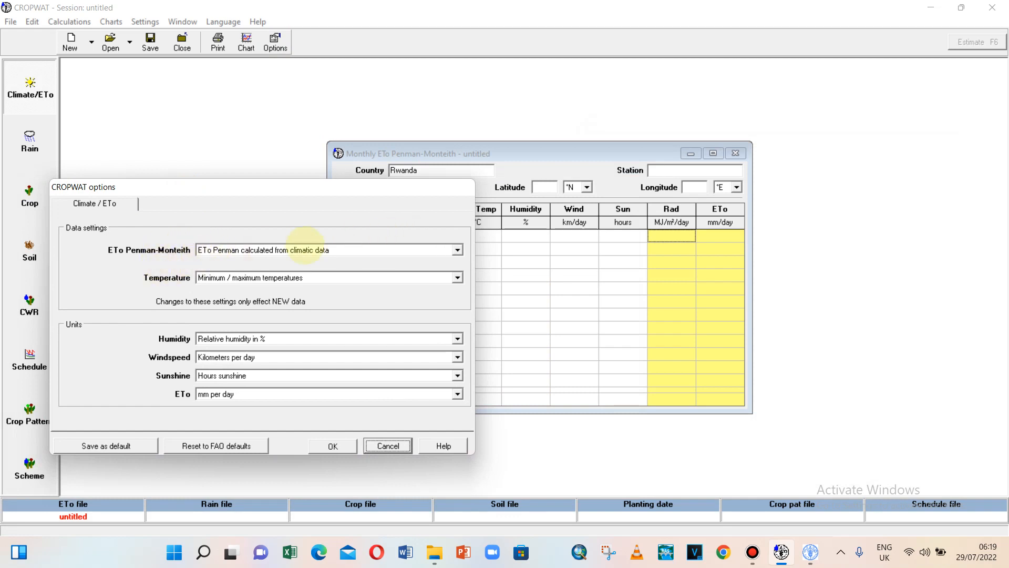
Try the ETo Penman calculation from temperature data with other data estimated, and restore the calculation from climatic data.
click(341, 249)
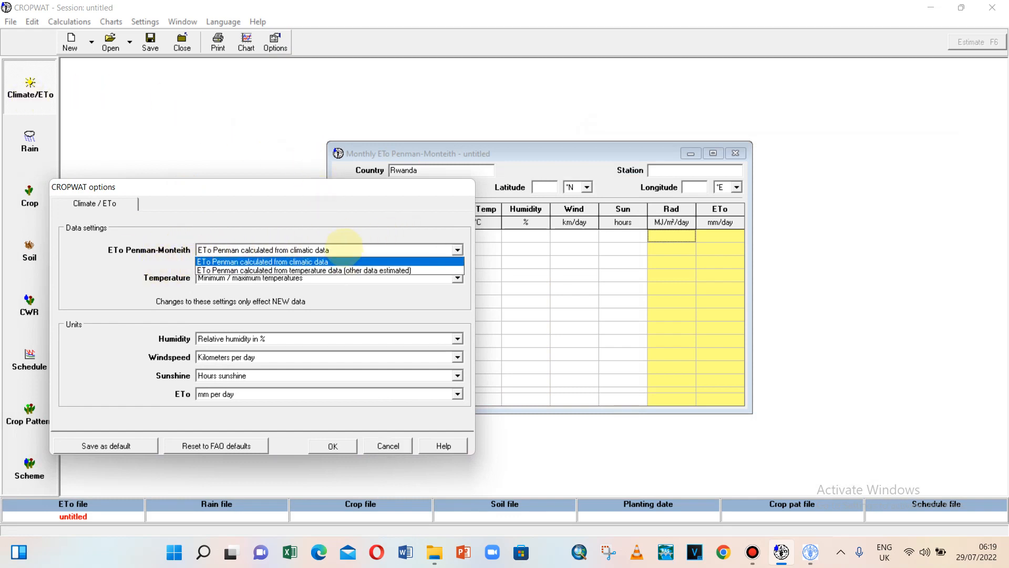
click(336, 270)
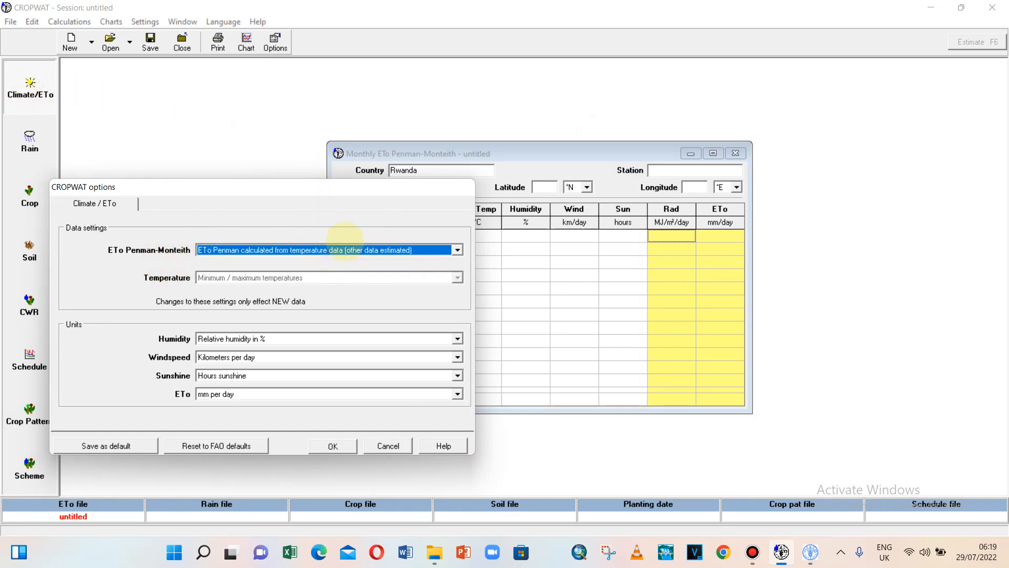
click(345, 248)
click(328, 257)
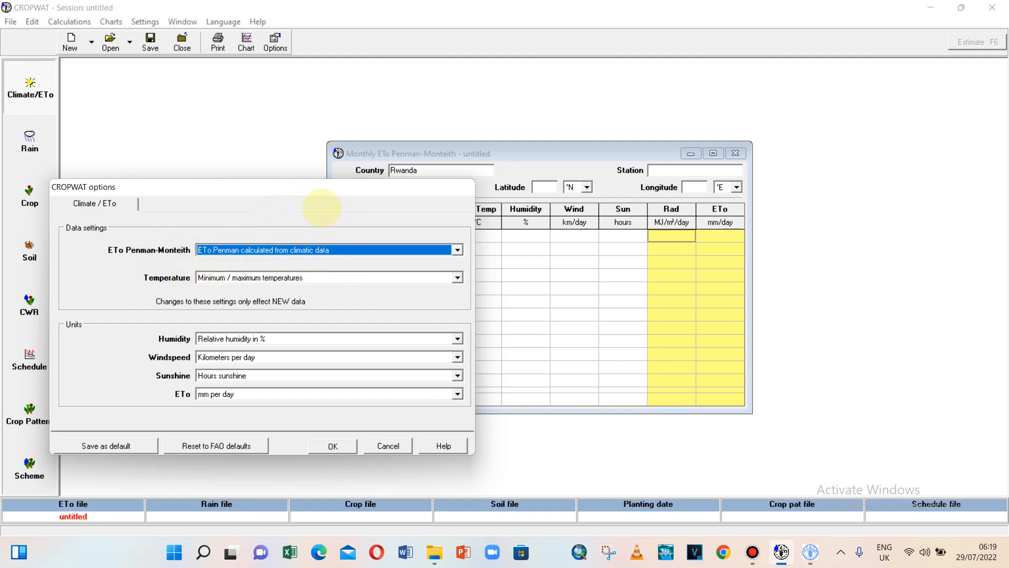
Move the options dialog below the temperature columns and set the temperature data setting to average temperatures.
drag(322, 192, 358, 296)
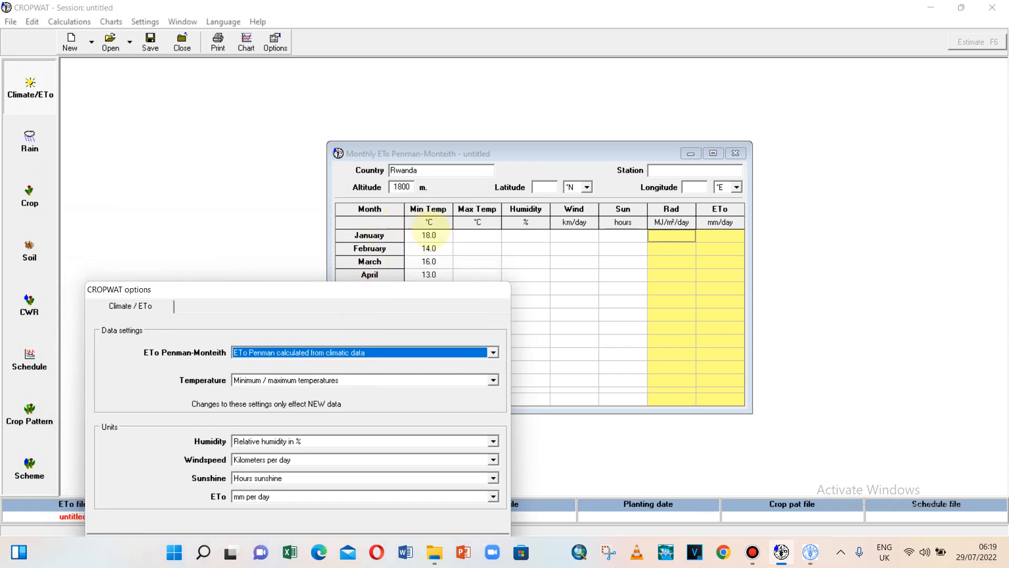
click(420, 379)
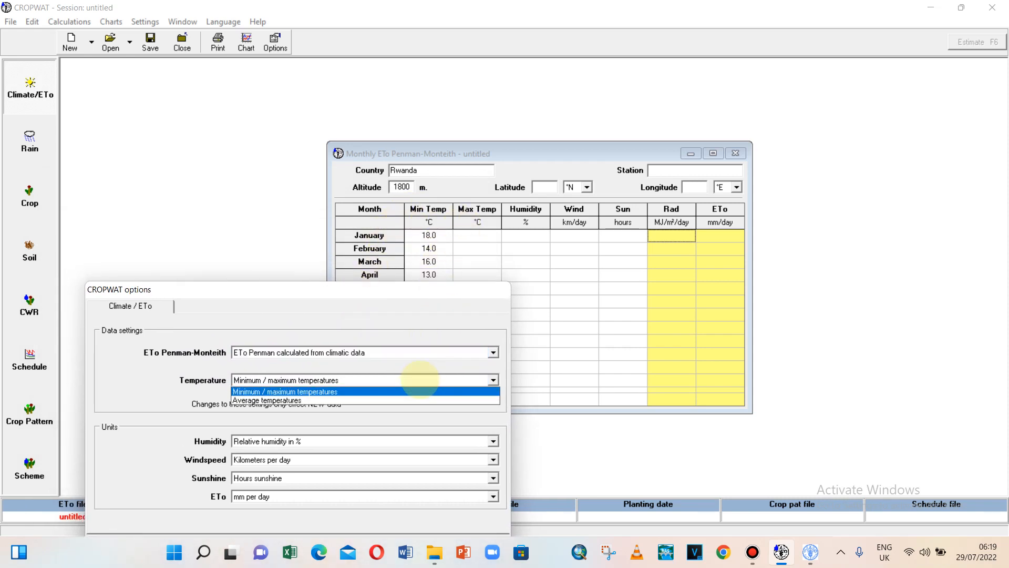
click(342, 400)
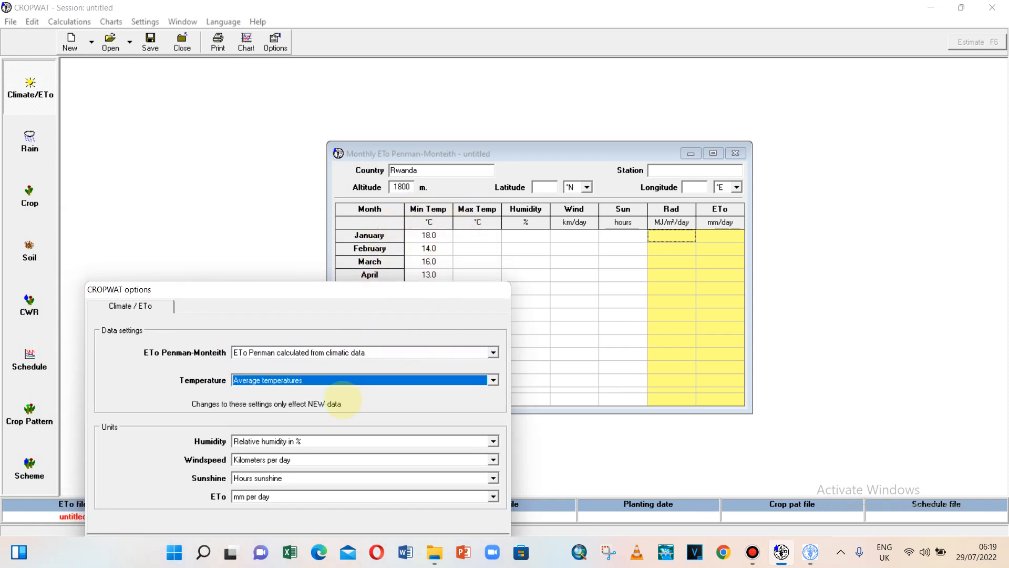
Set the temperature data setting to minimum / maximum temperatures and move the options dialog up until all its settings are uncovered.
click(368, 380)
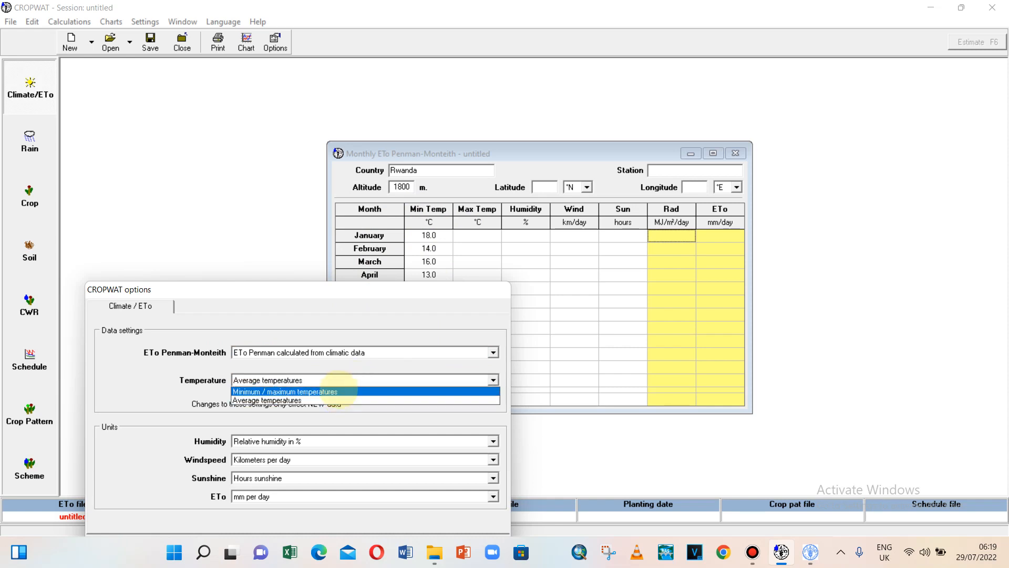
click(339, 390)
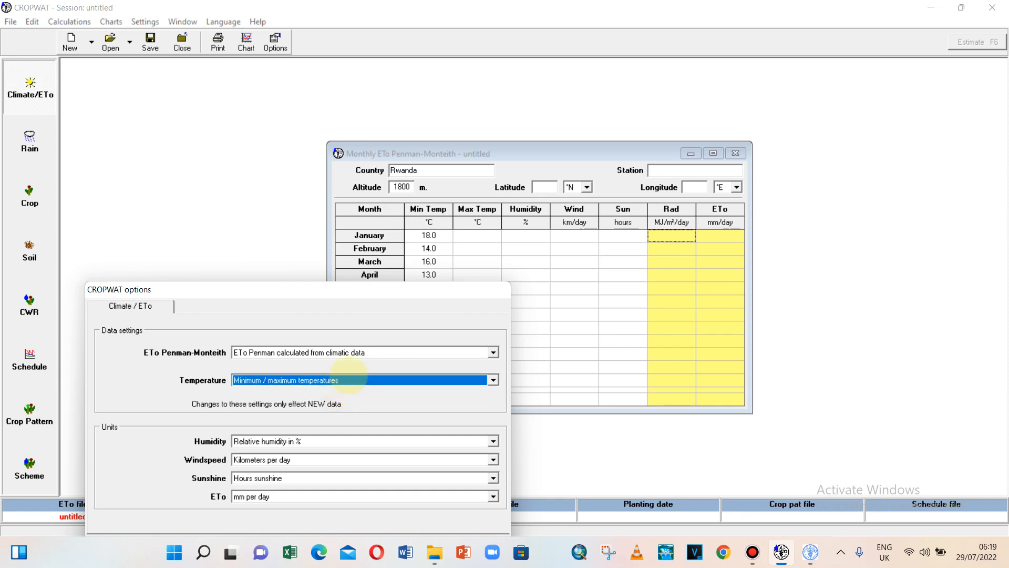
drag(351, 293, 331, 225)
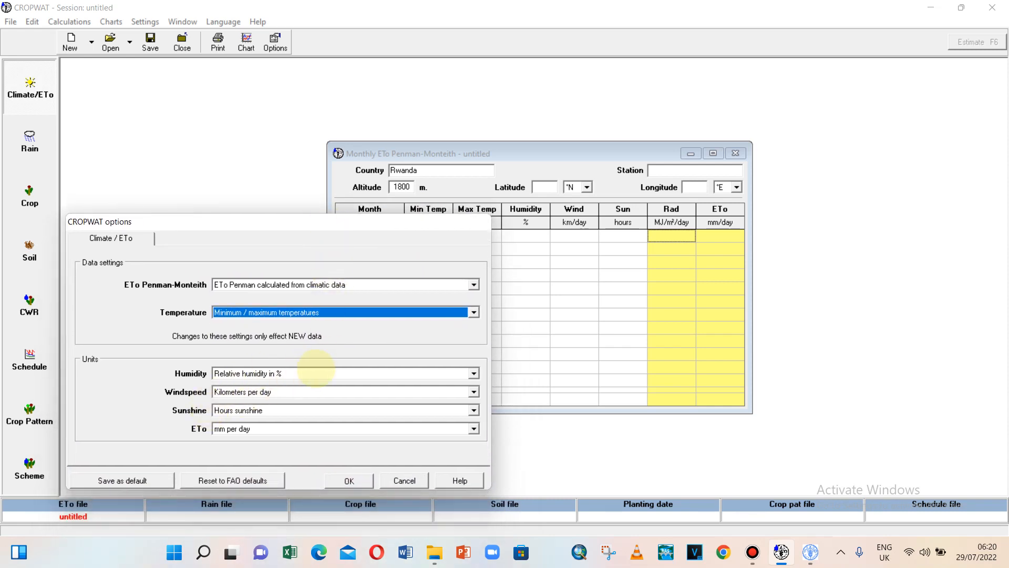
Try vapour pressure in kPa as the humidity unit, and restore relative humidity in %.
click(308, 373)
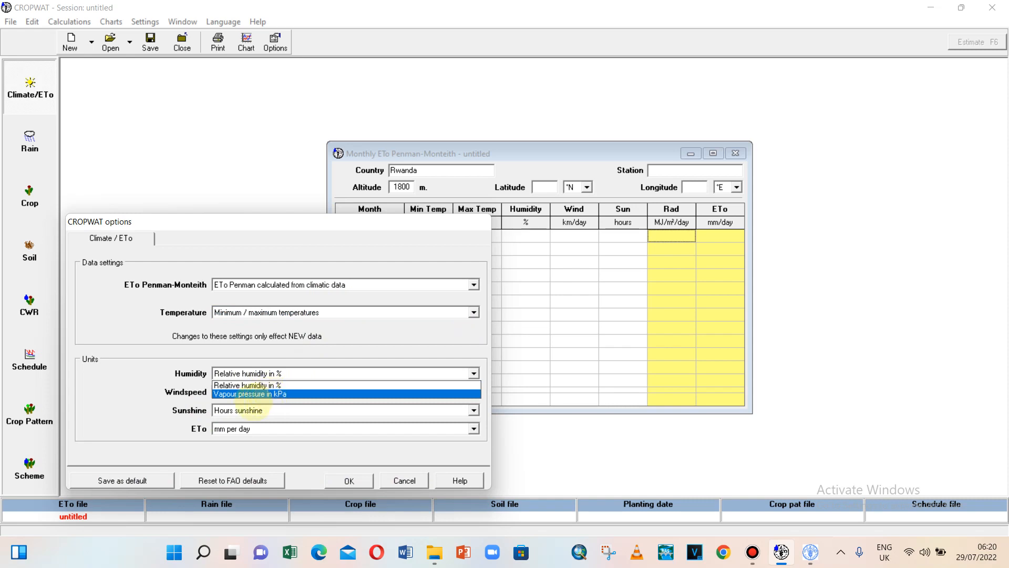
click(271, 395)
click(297, 373)
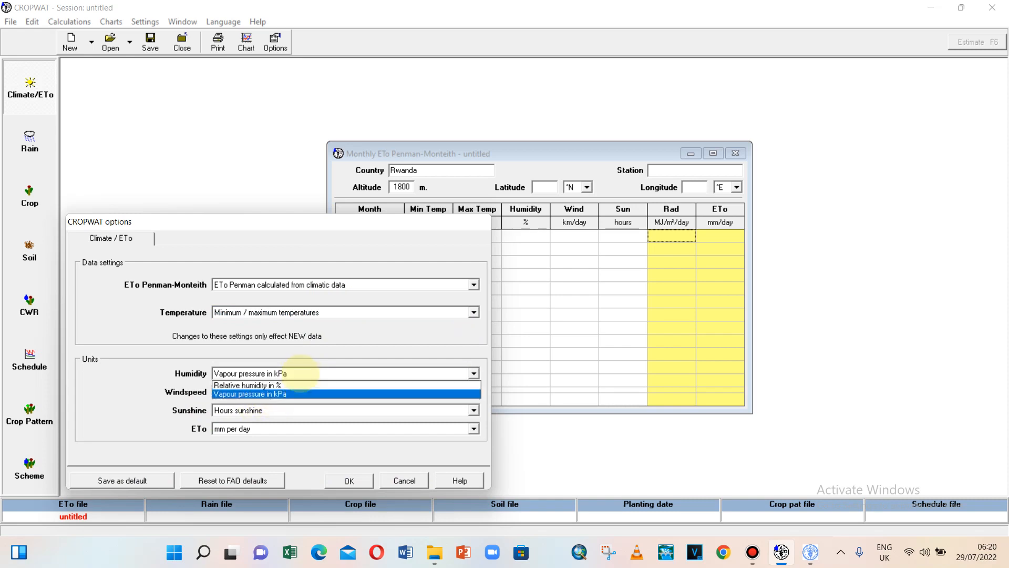
click(282, 385)
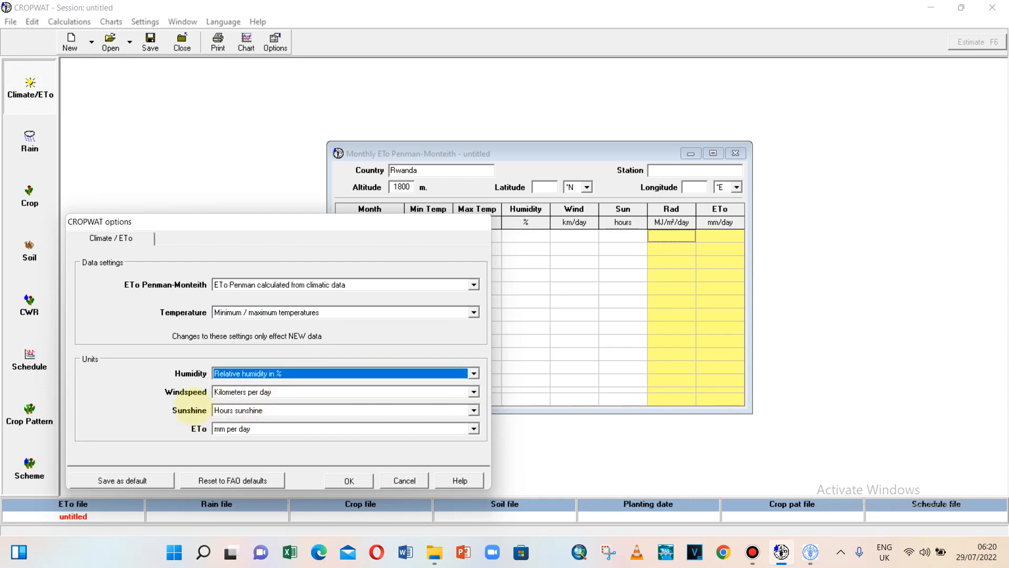
Set the windspeed unit to meters per sec, and try sunshine as % of daylength before restoring hours sunshine.
click(300, 389)
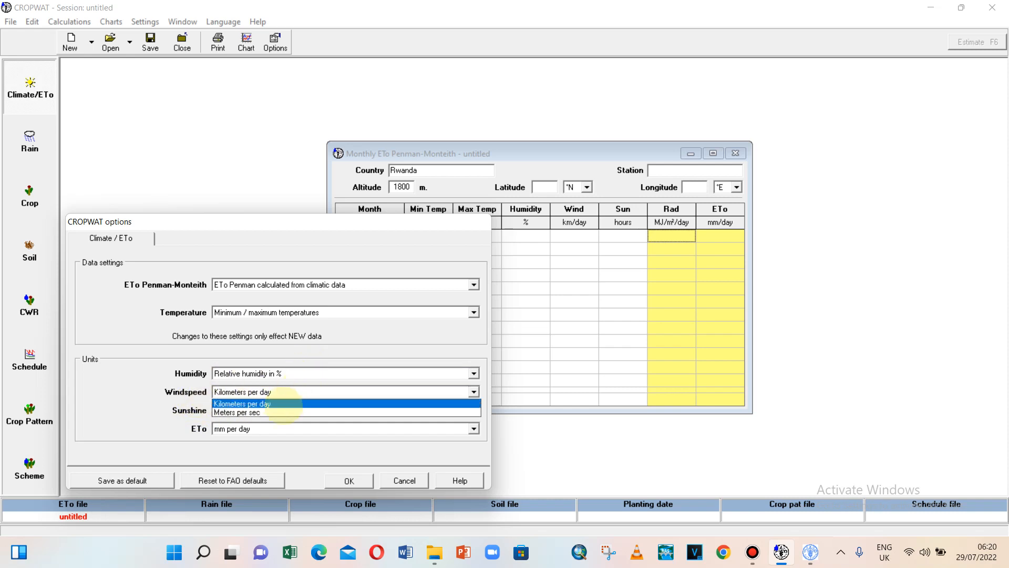
click(279, 412)
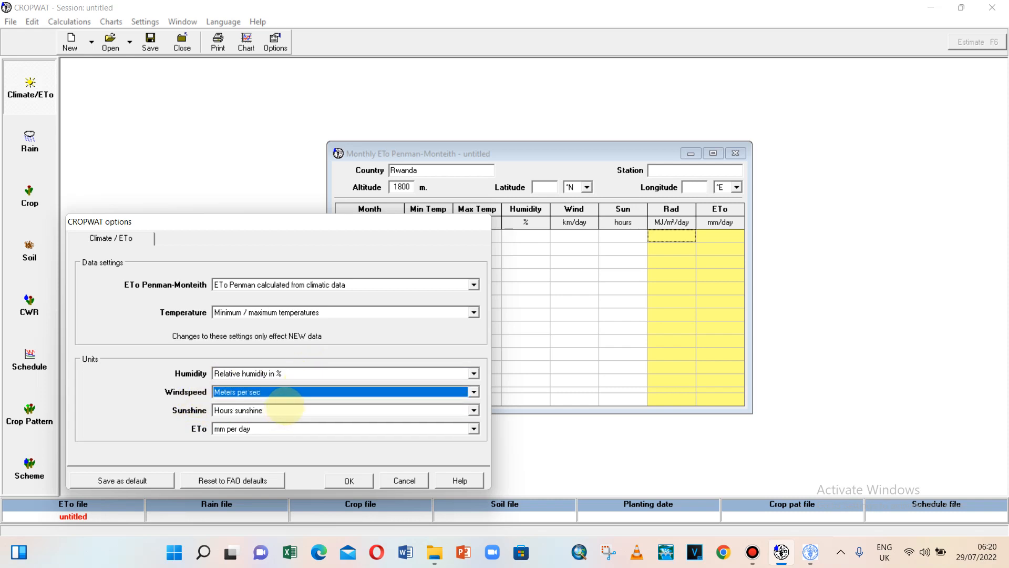
click(285, 409)
click(278, 430)
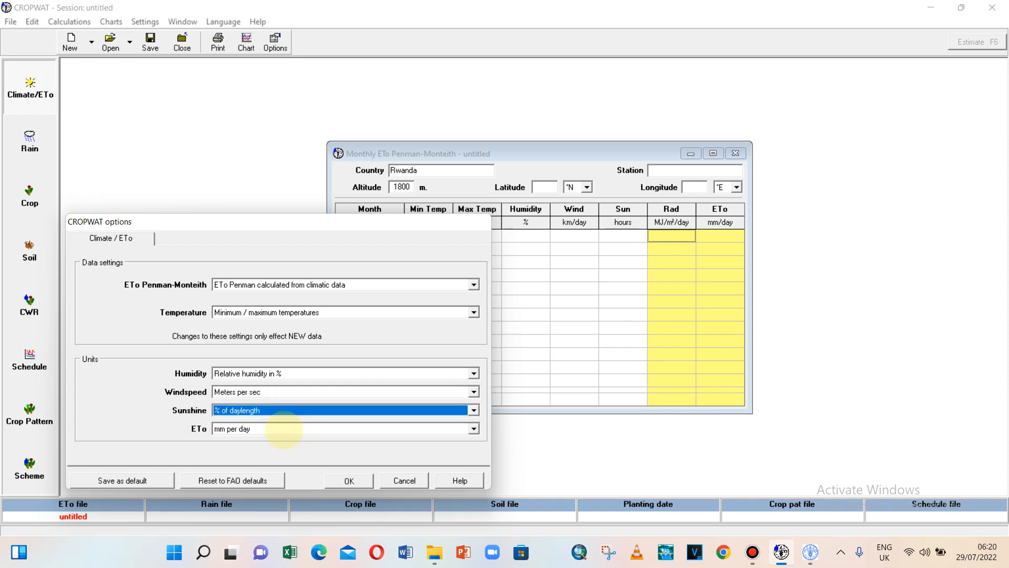
click(295, 410)
click(279, 421)
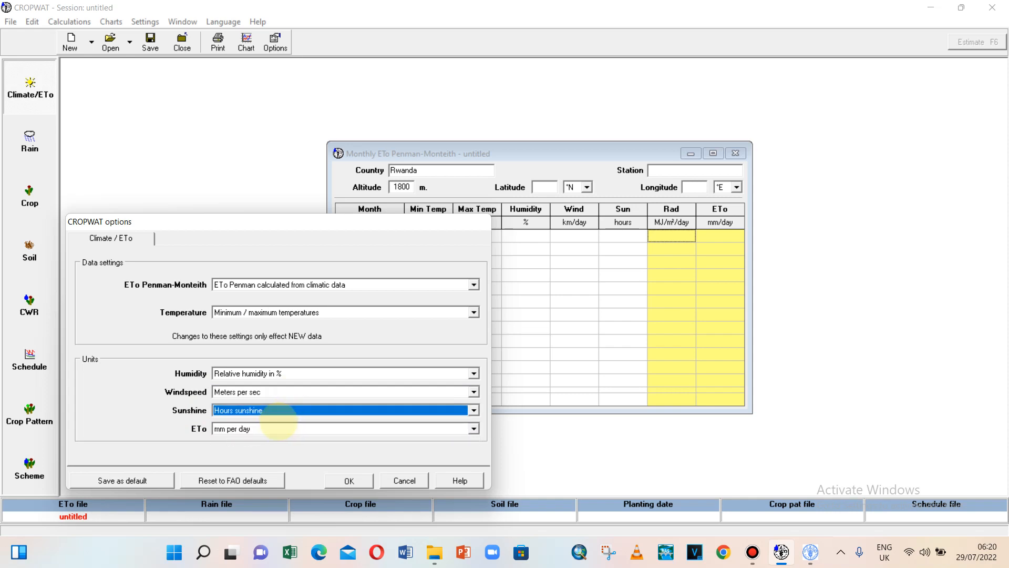
Set the ETo unit to mm per period and apply the options to the monthly table.
click(274, 428)
click(270, 445)
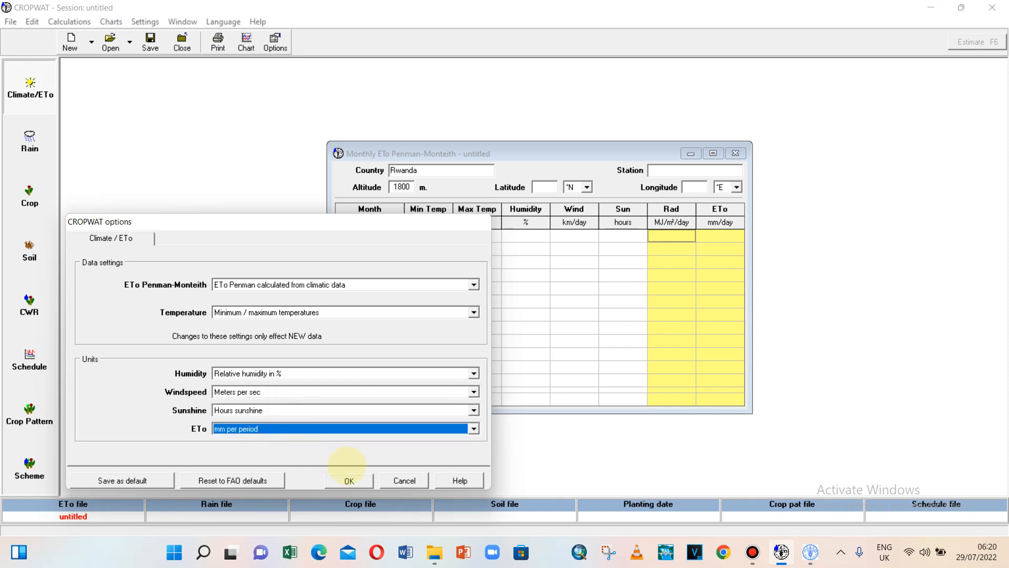
click(349, 481)
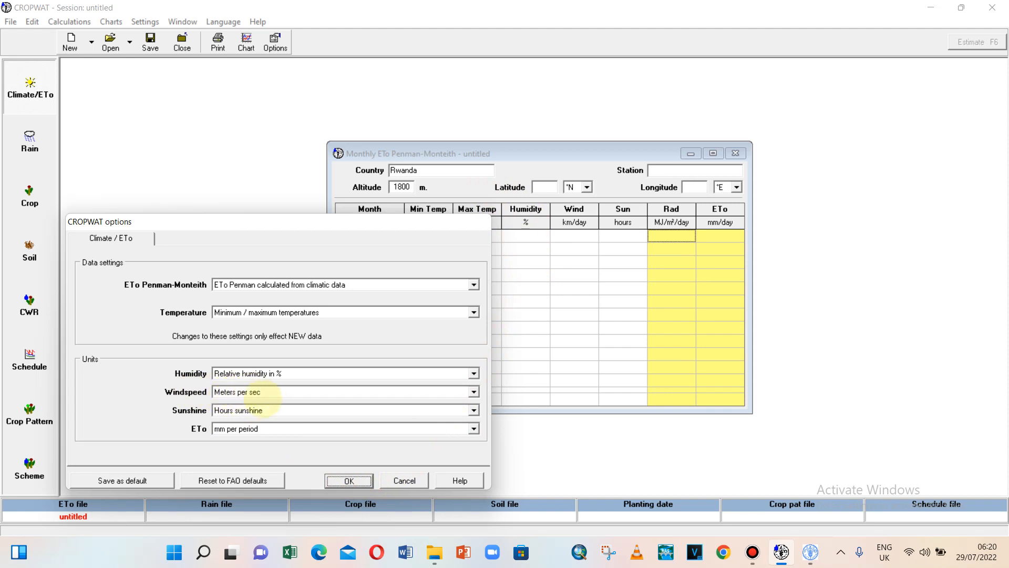
click(349, 480)
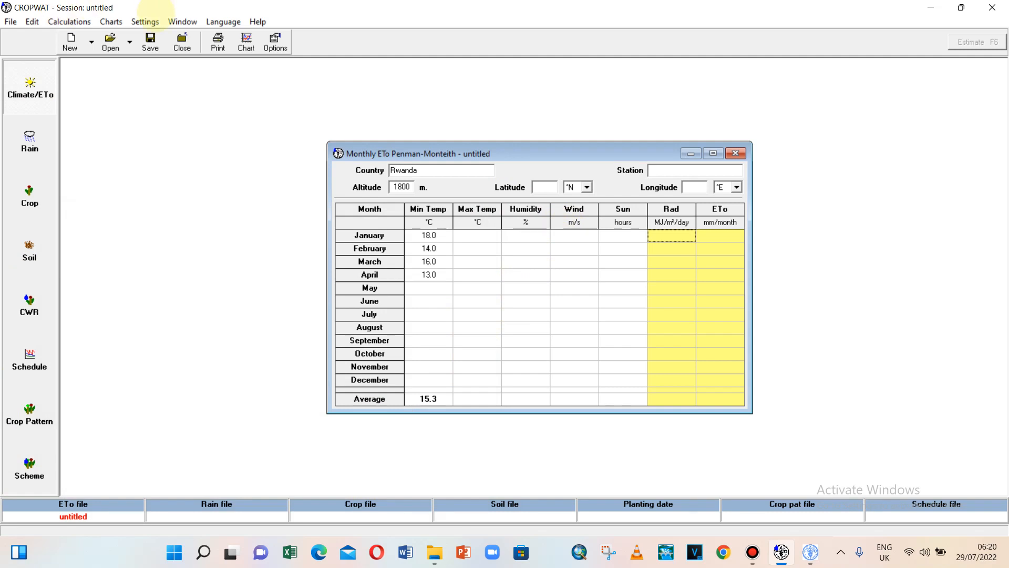
Reopen the options and apply kilometers per day for windspeed, hours sunshine for sunshine and mm per day for ETo.
click(276, 42)
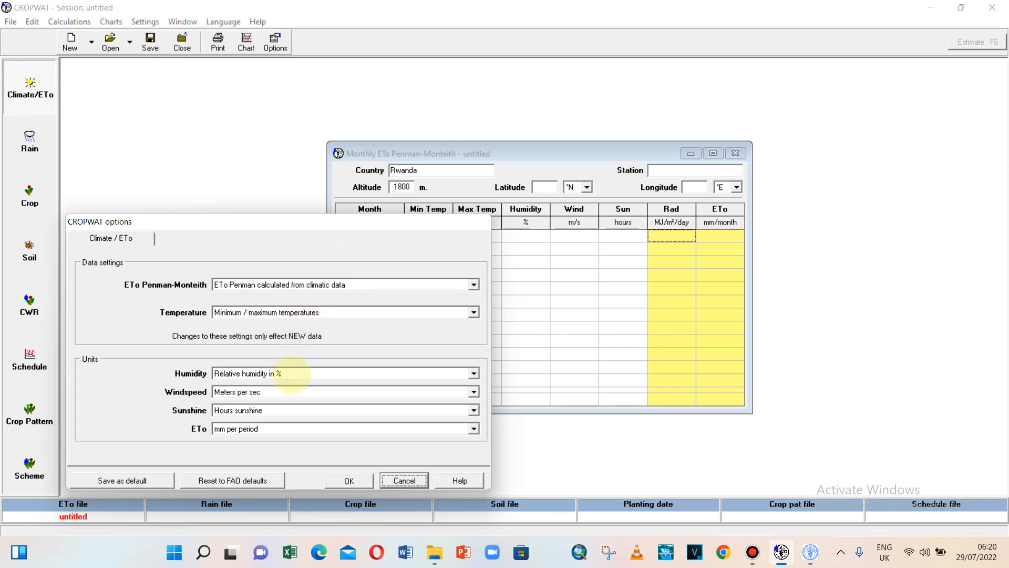
click(281, 391)
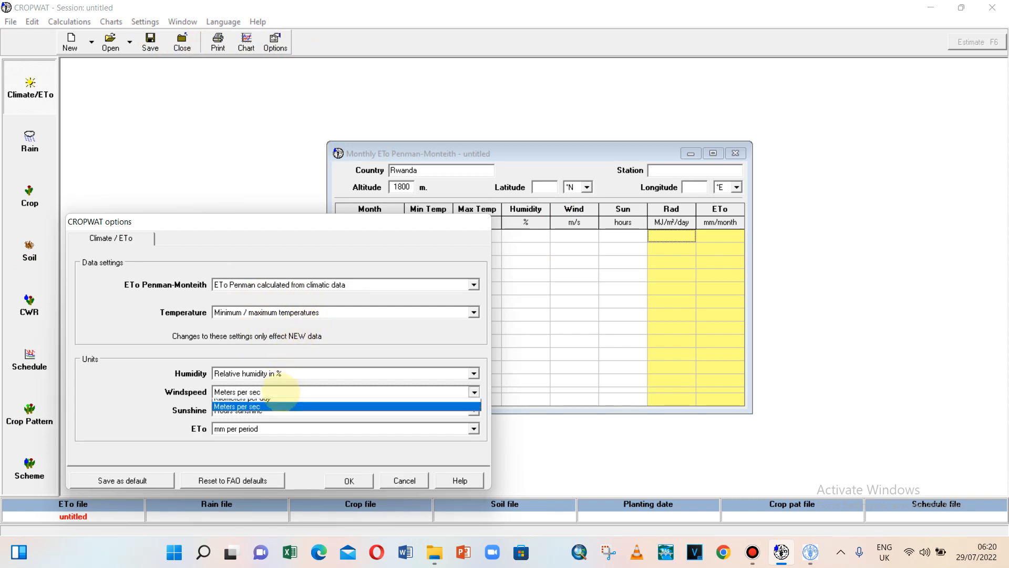
click(255, 403)
click(247, 410)
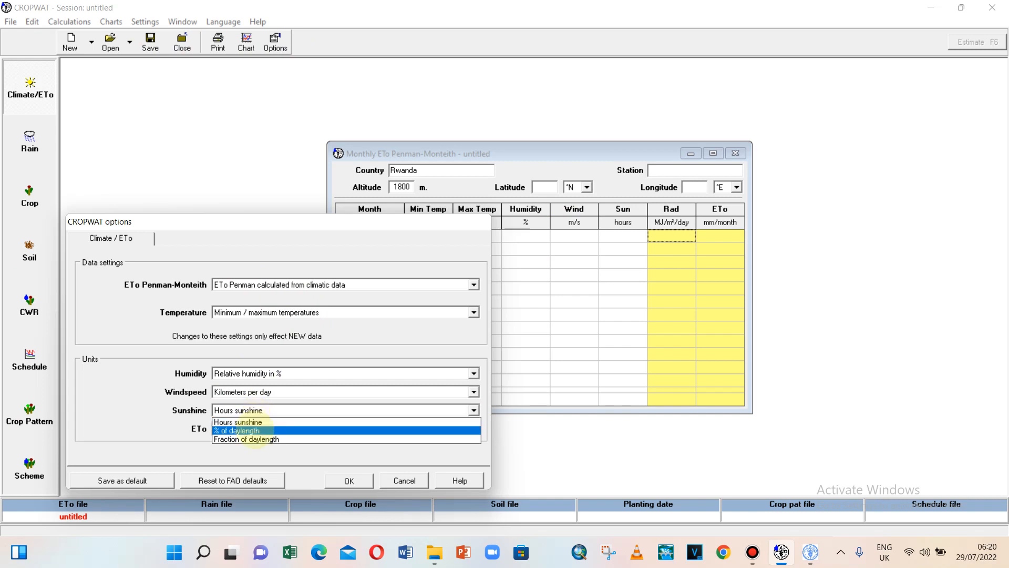
click(246, 422)
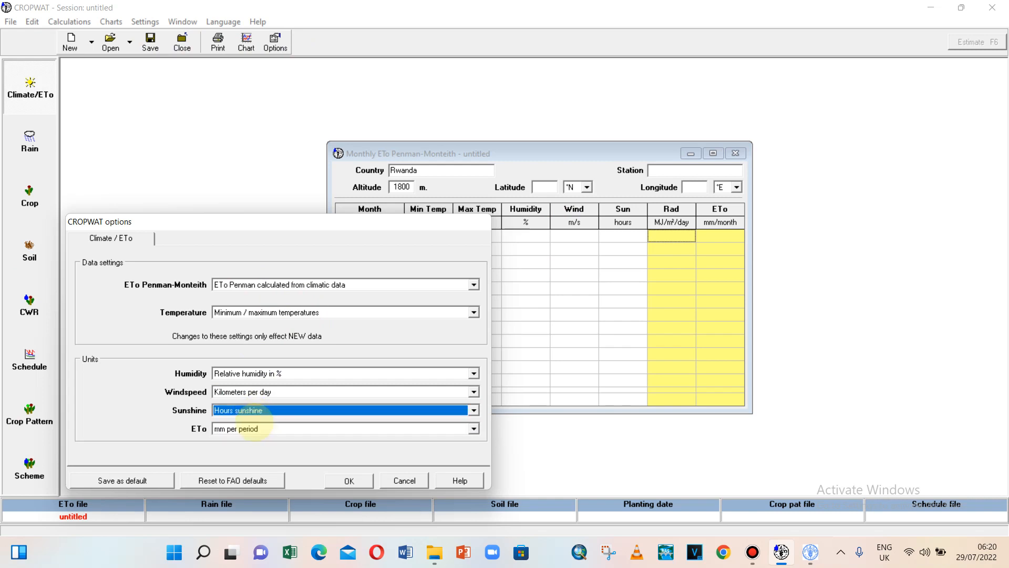
click(253, 428)
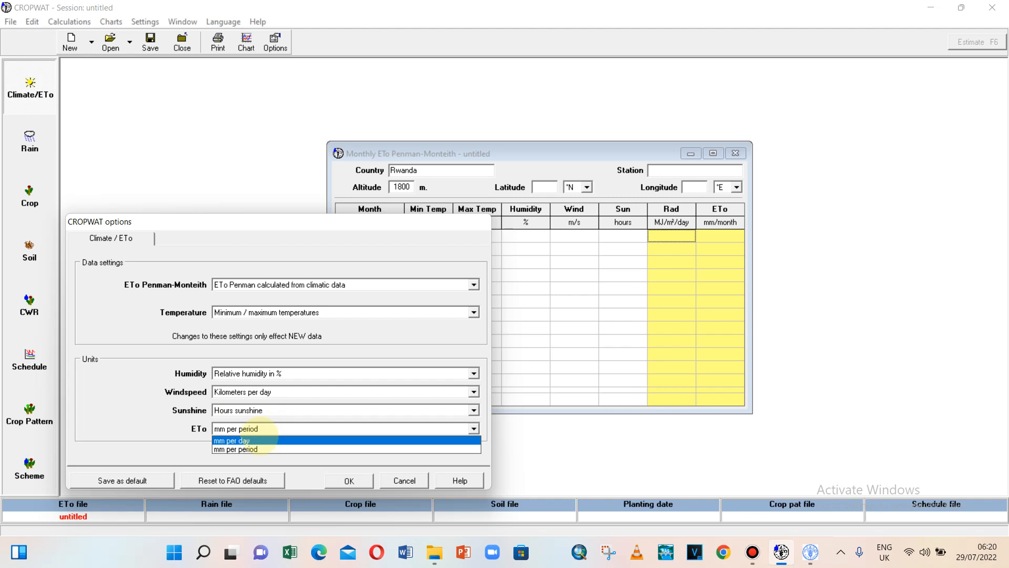
click(263, 440)
click(352, 480)
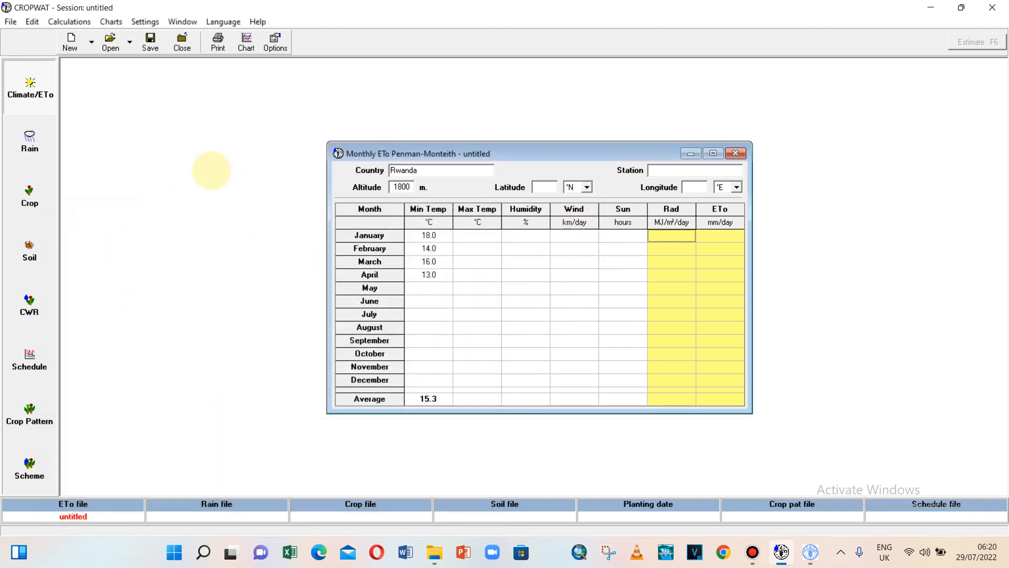
View the empty monthly rain table, and return to the monthly ETo table to examine January's ETo cell.
click(46, 150)
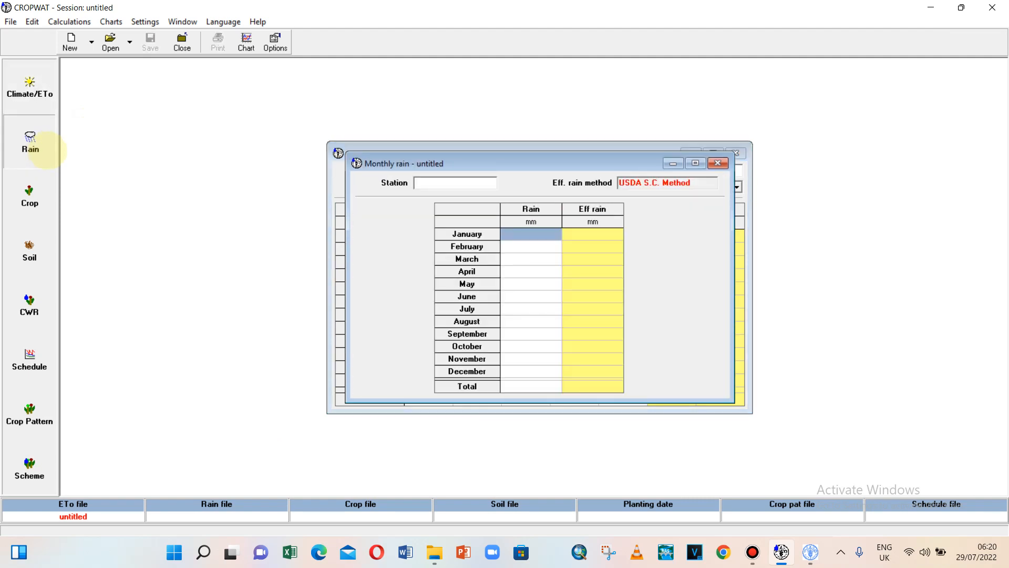
click(30, 87)
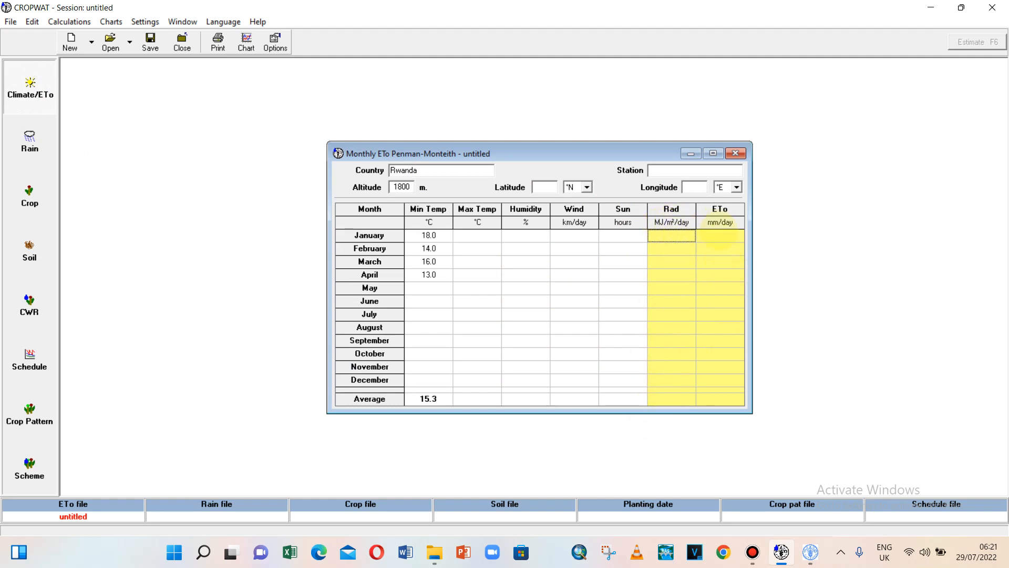
click(720, 236)
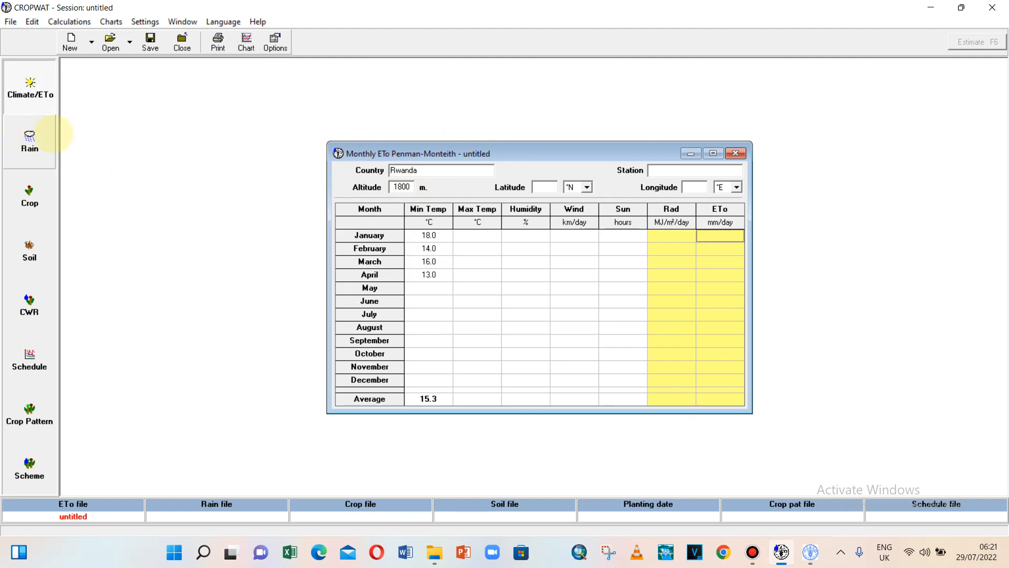
Open the monthly rain data and name the station Rubona.
click(30, 138)
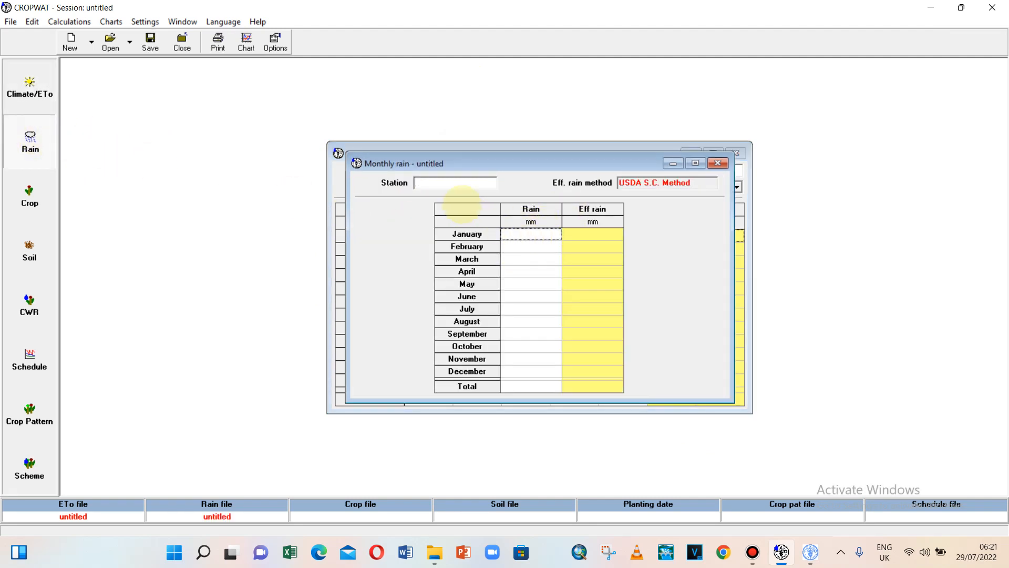
click(452, 182)
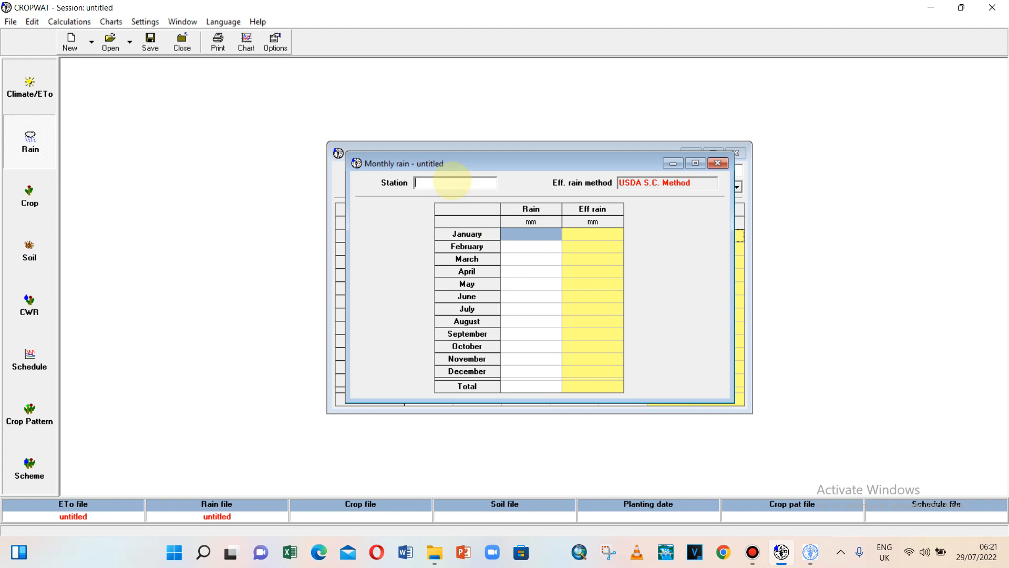
key(Caps_Lock)
text(Rubo)
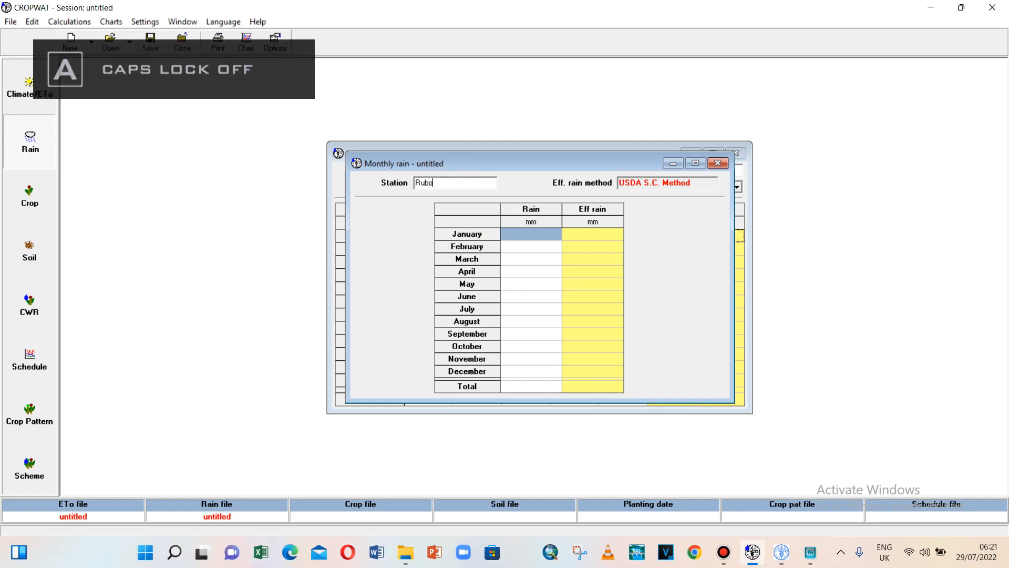
text(na)
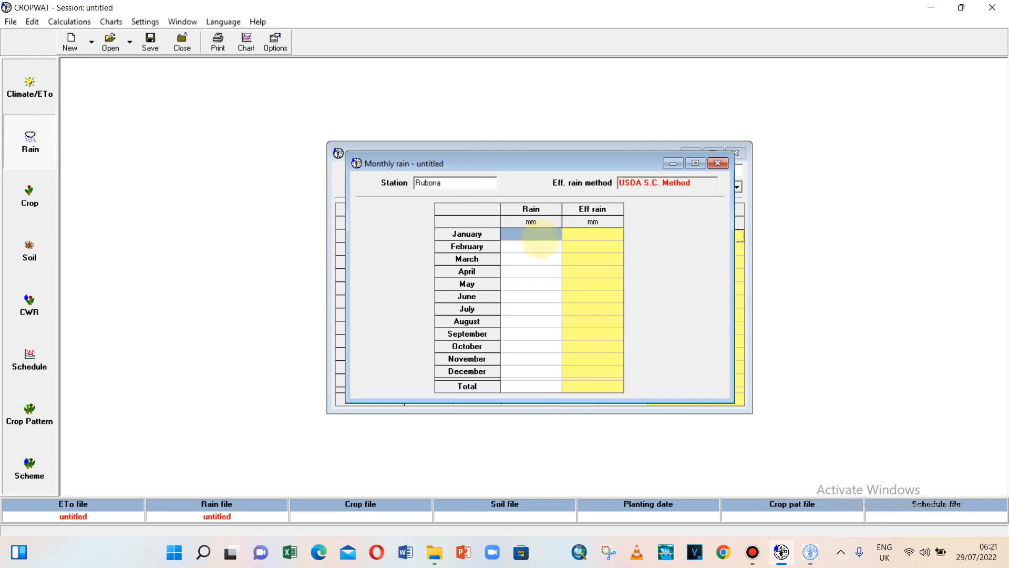
Enter monthly rain of 120 mm for January, 150 mm for February, 200 mm for March and 400 mm for April.
click(540, 238)
click(533, 271)
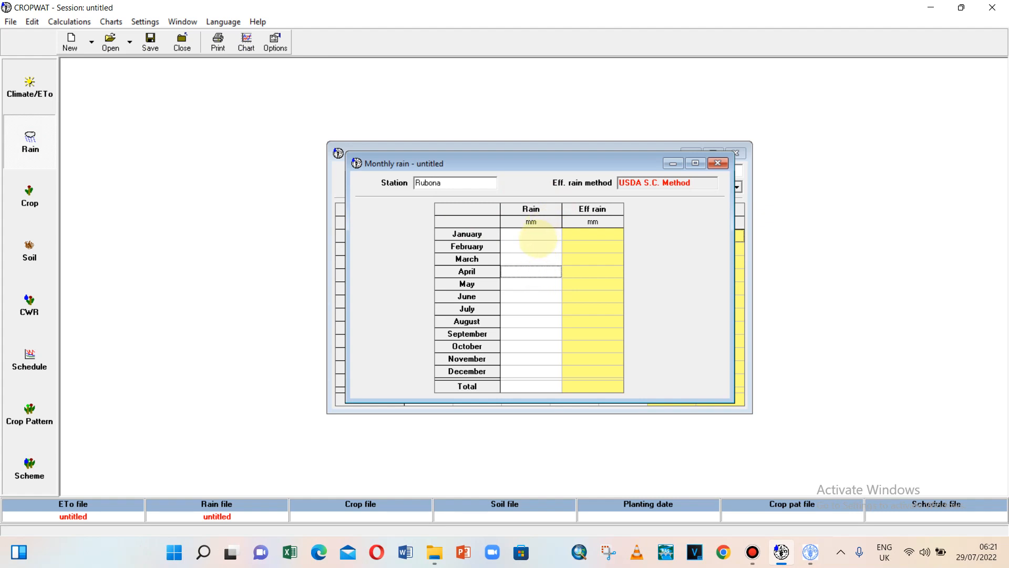
click(537, 237)
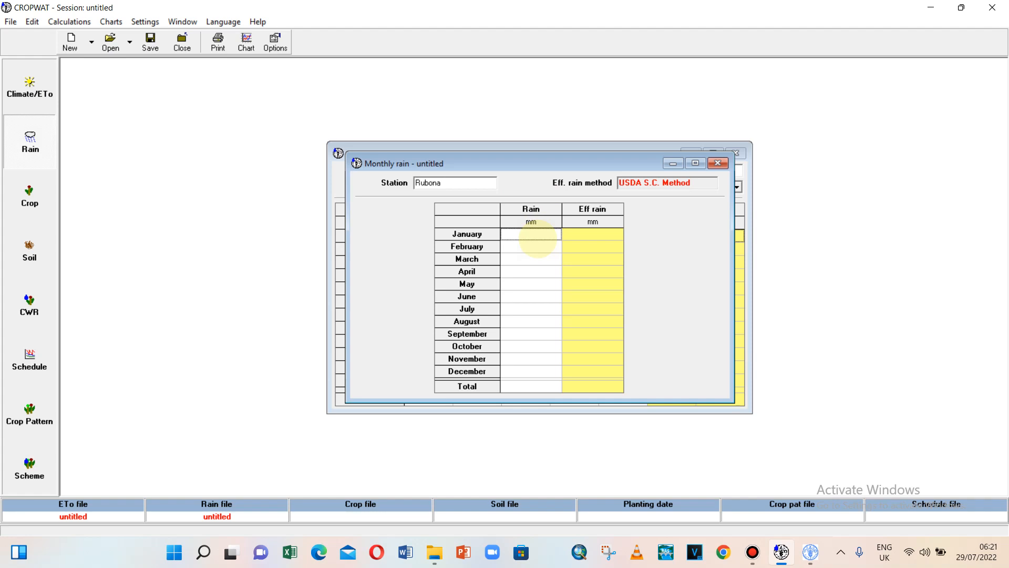
text(120)
click(533, 247)
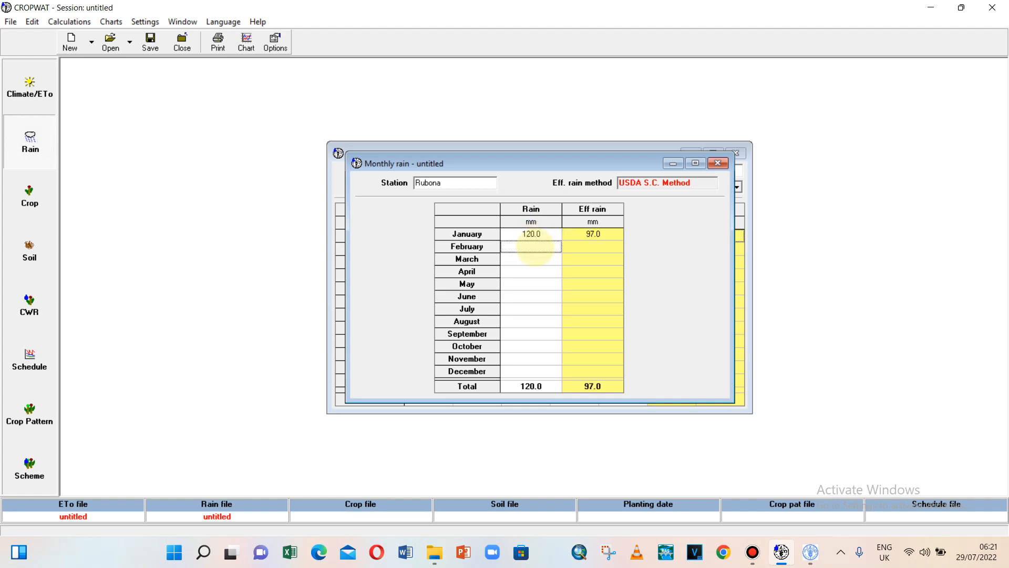
text(150)
click(528, 258)
text(200)
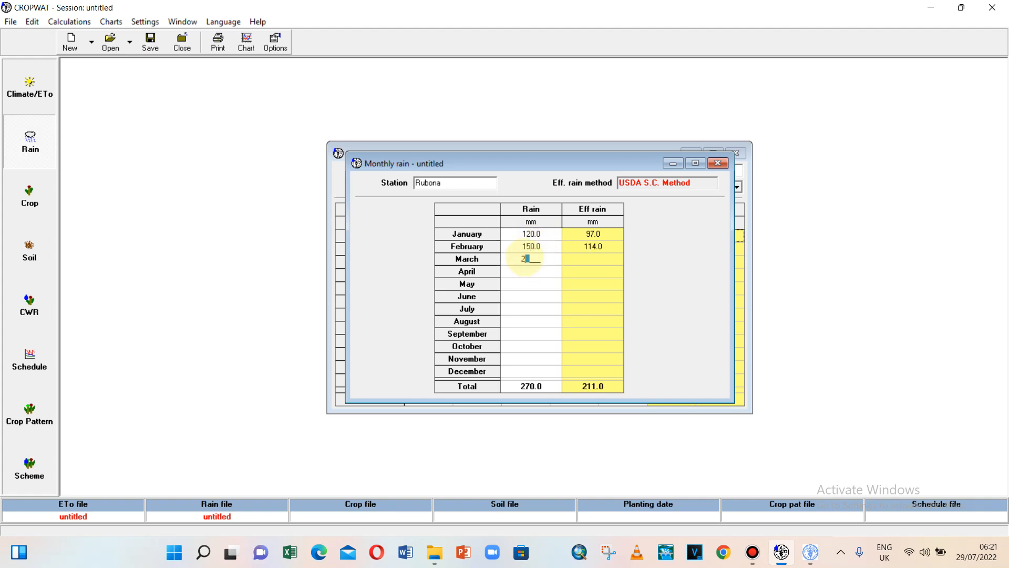
click(532, 269)
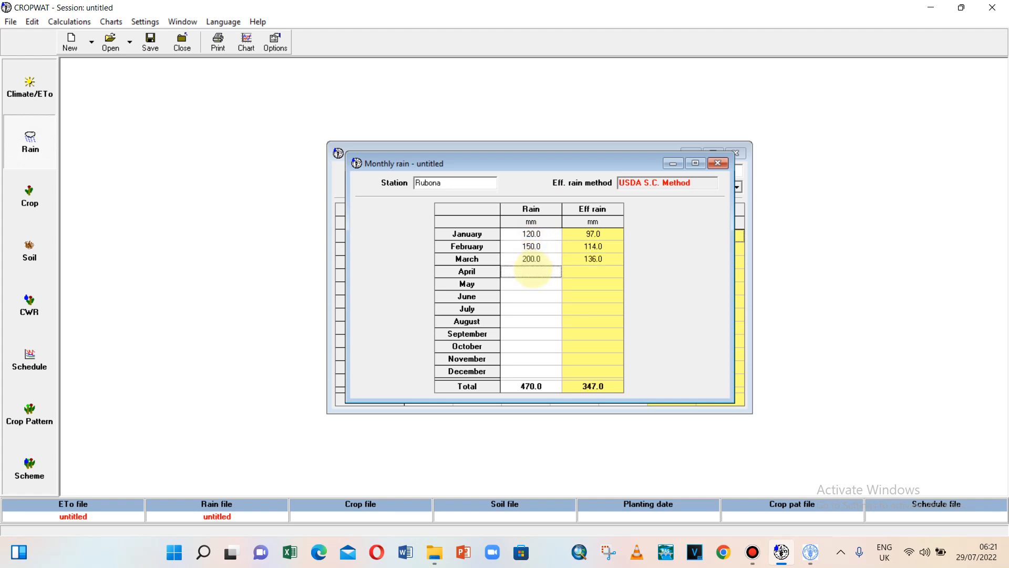
text(400)
click(539, 284)
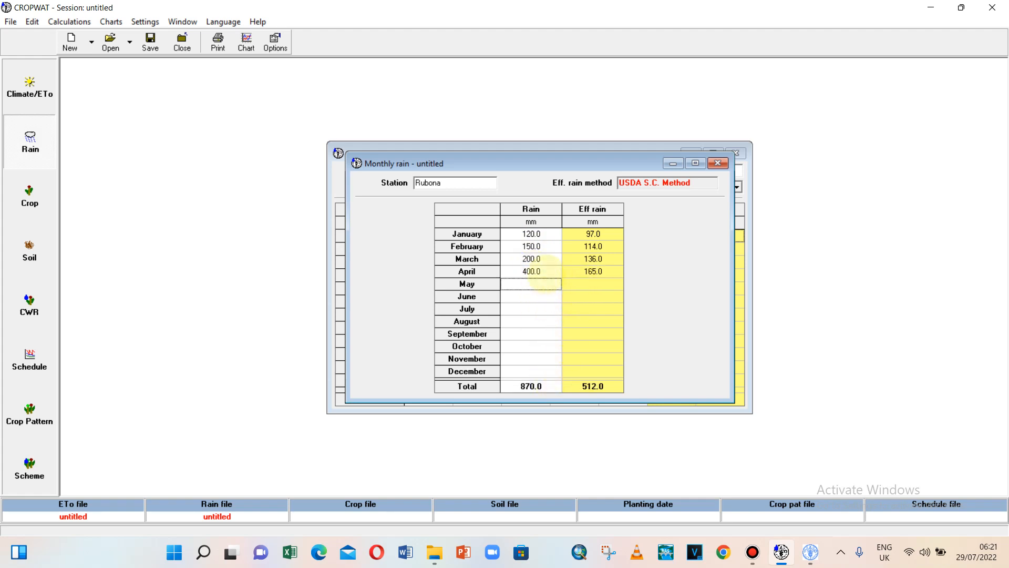
Examine the rain total and compare January's rain with its effective rain.
click(531, 386)
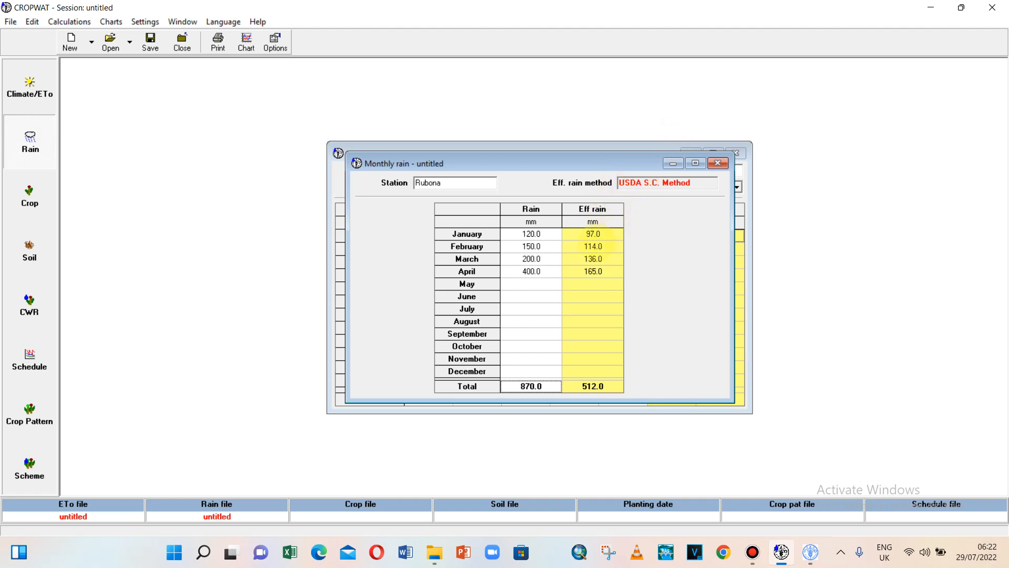
click(545, 234)
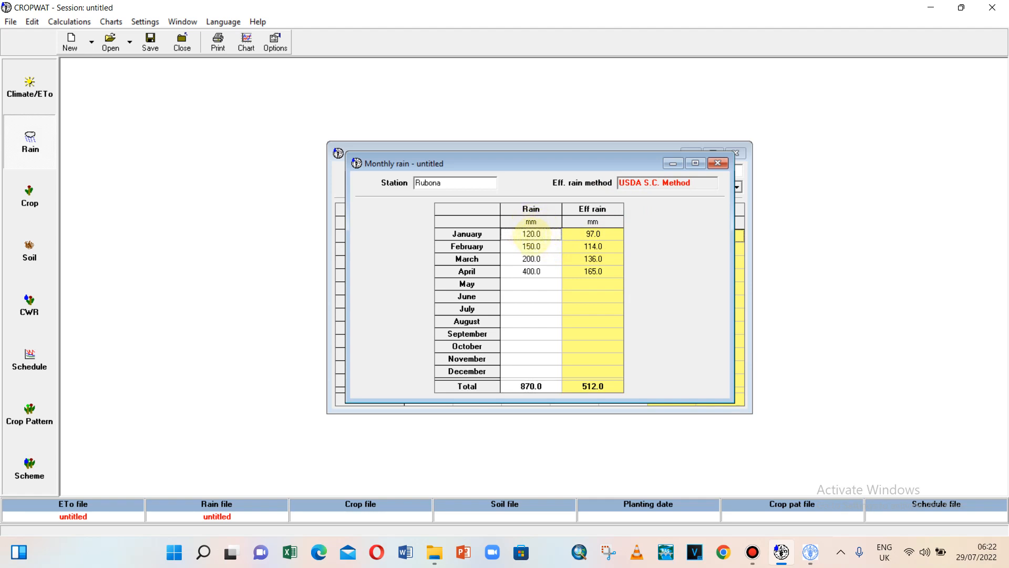
click(592, 233)
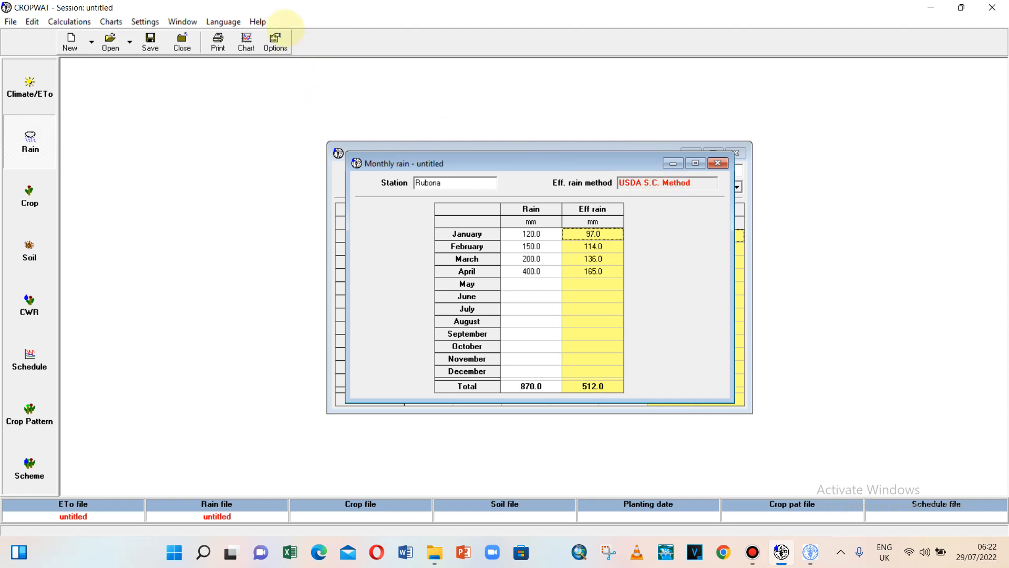
Change the effective rainfall method to a fixed percentage of 50% in the rainfall options.
click(275, 42)
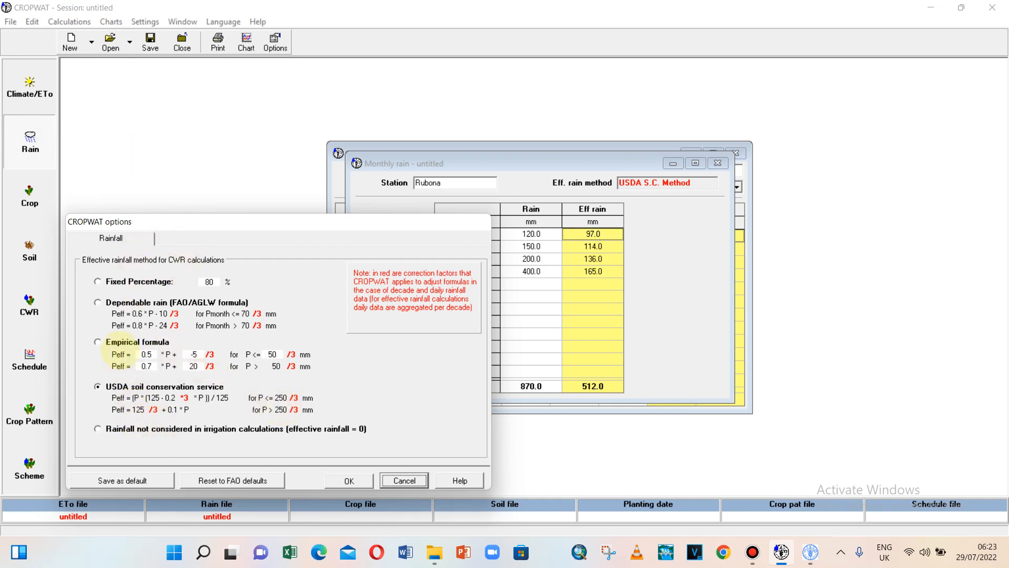
click(98, 341)
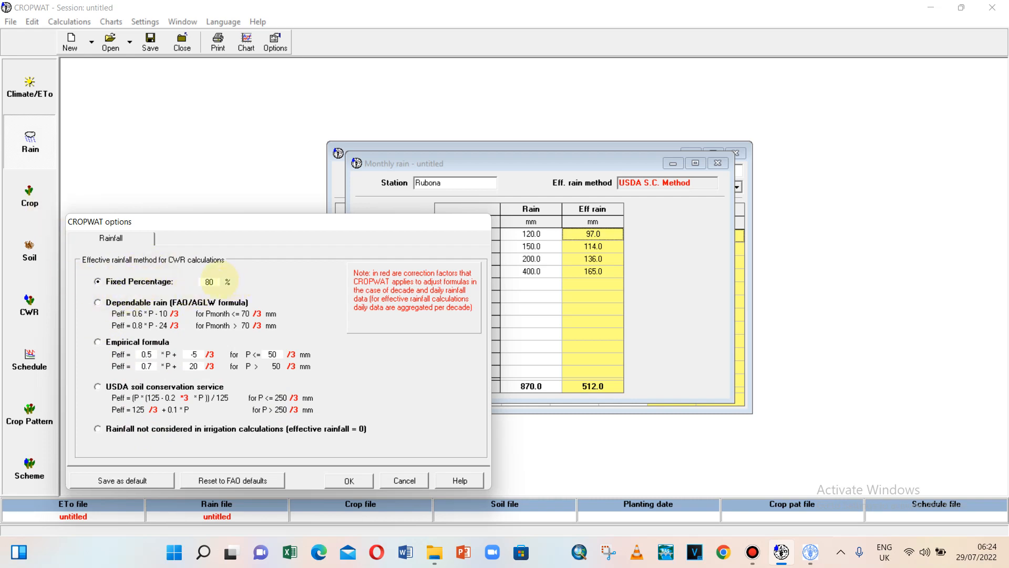
drag(213, 281, 184, 283)
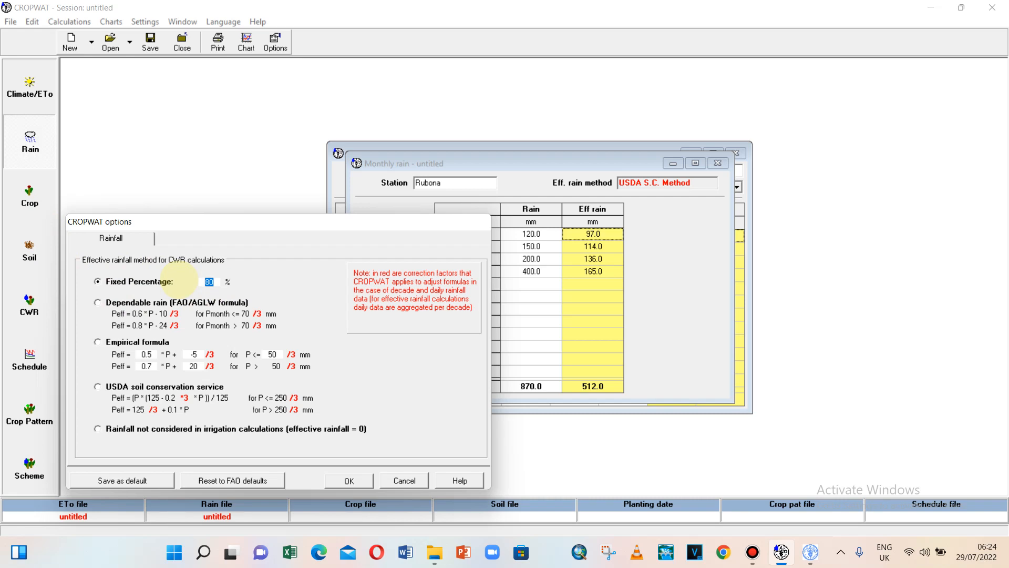
text(50)
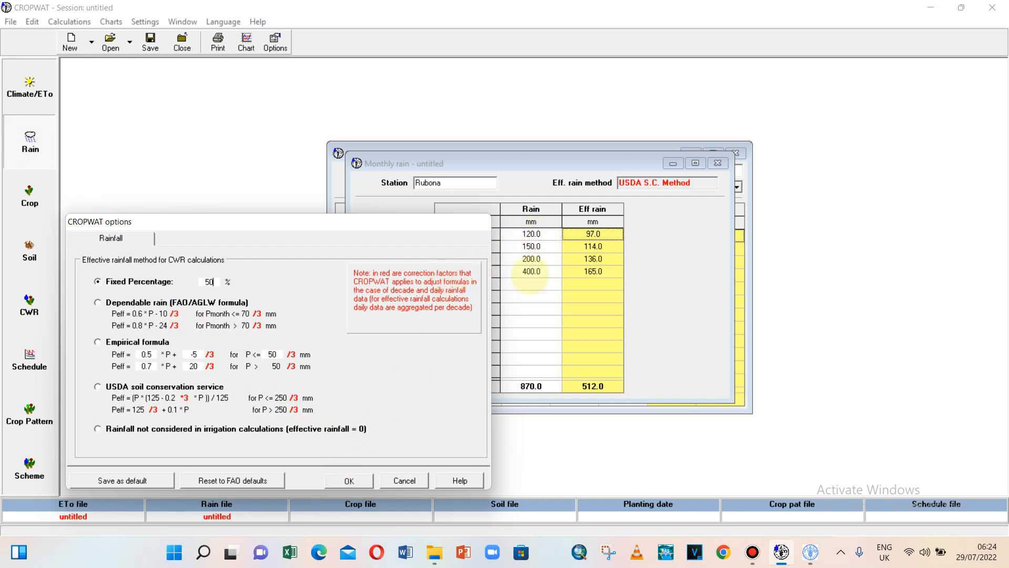
click(349, 479)
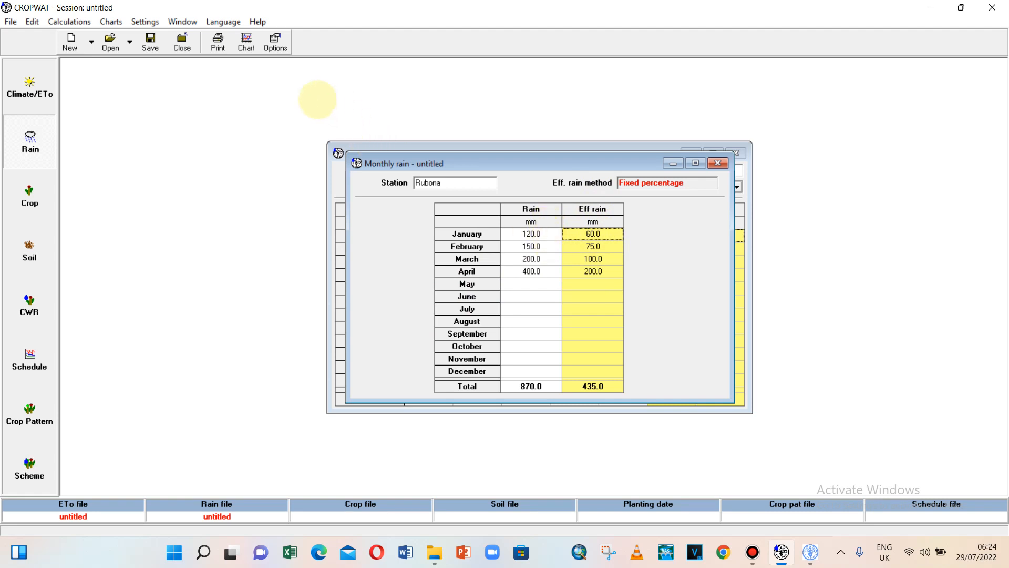
Restore the fixed percentage to 80% and choose the USDA soil conservation service method for effective rainfall.
click(276, 45)
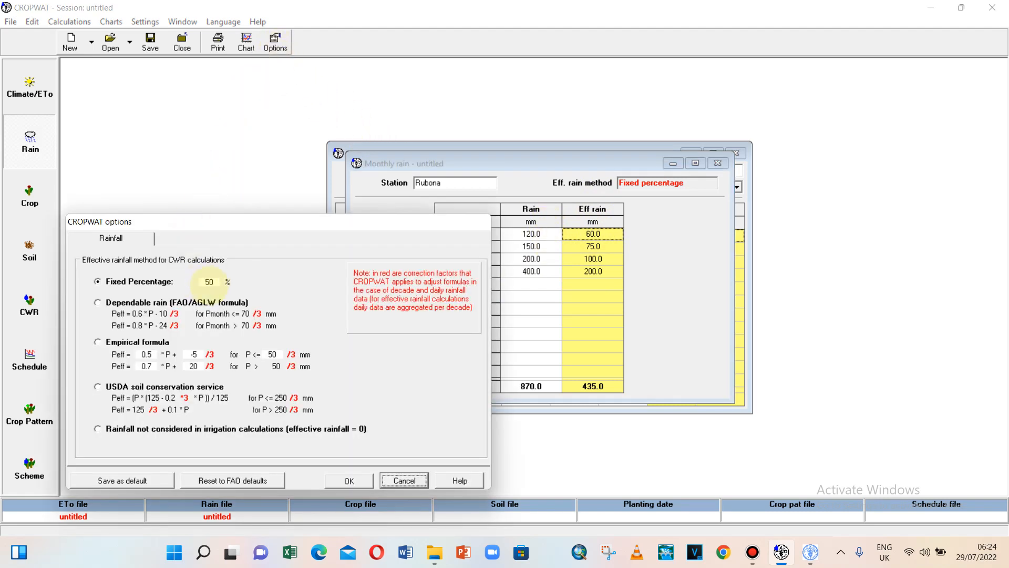
drag(214, 282, 205, 282)
text(0)
key(BackSpace)
text(80)
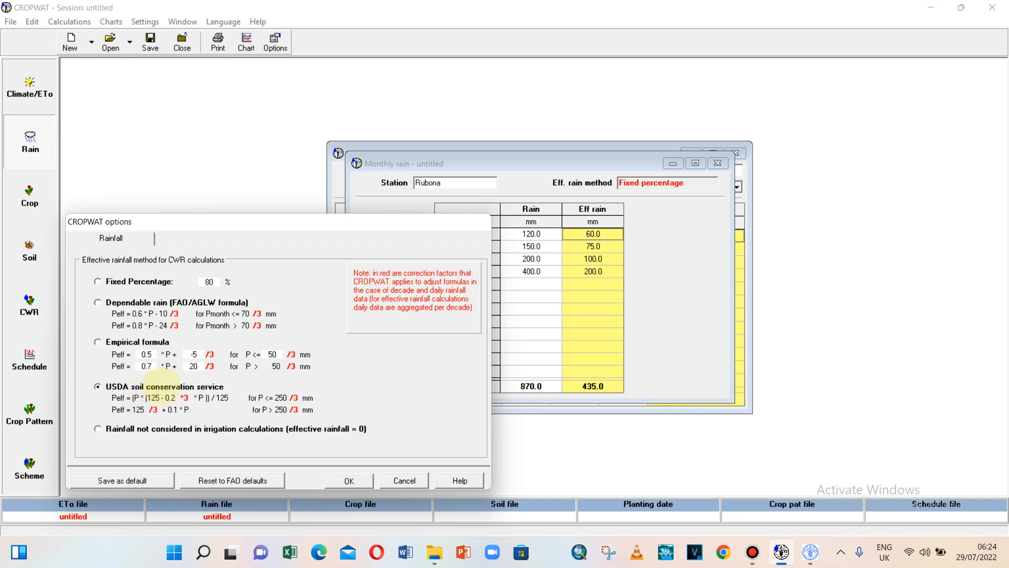
click(354, 479)
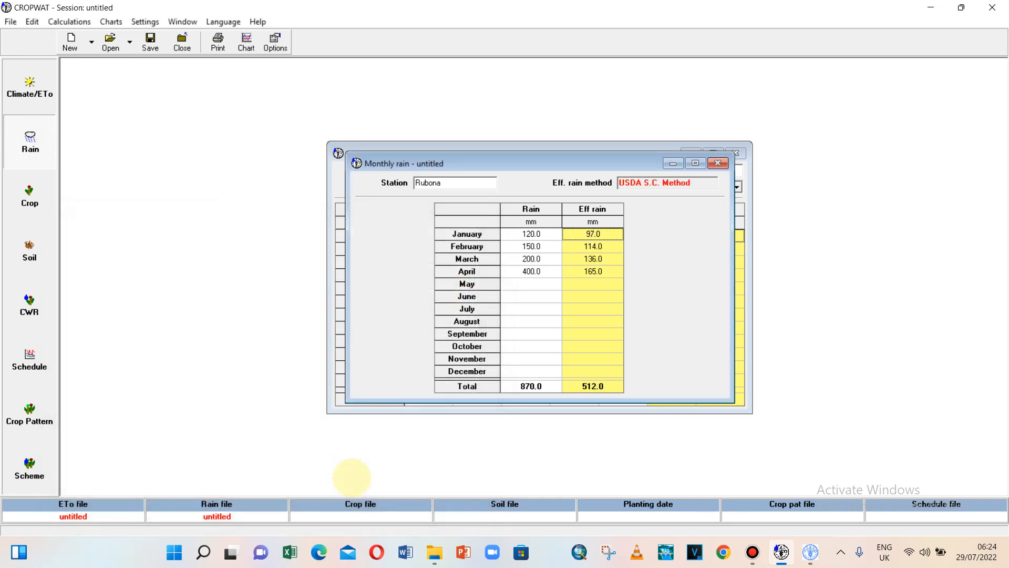
Open the dry crop data, name the crop Tomato and set its planting date to 10/05.
click(29, 196)
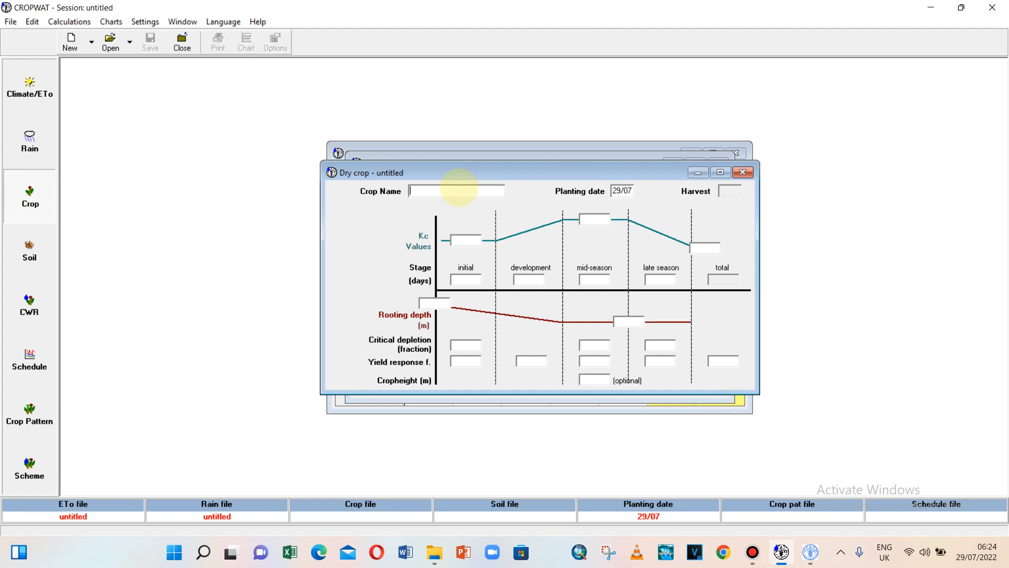
key(Caps_Lock)
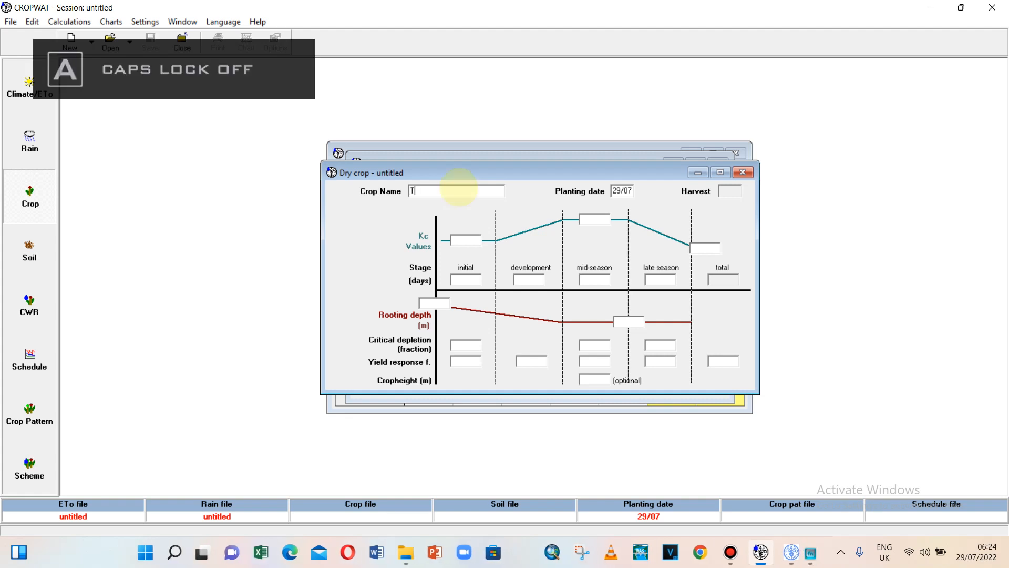
text(Tomato)
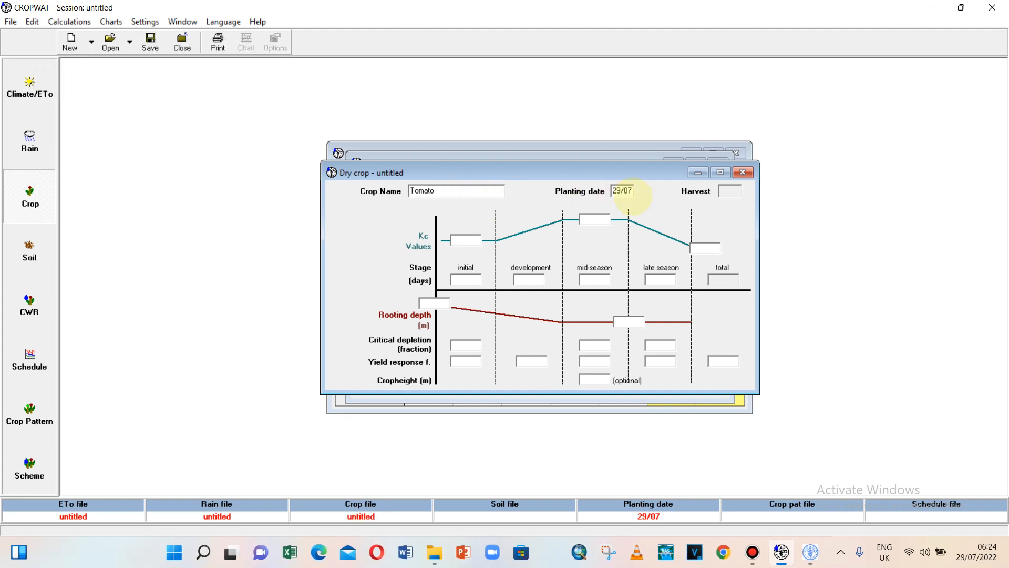
click(622, 190)
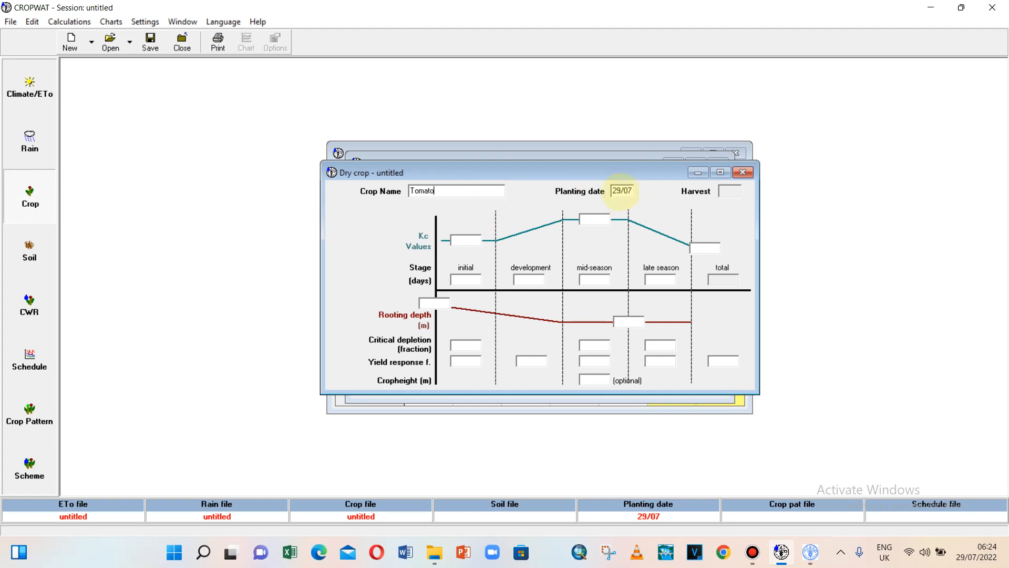
click(618, 190)
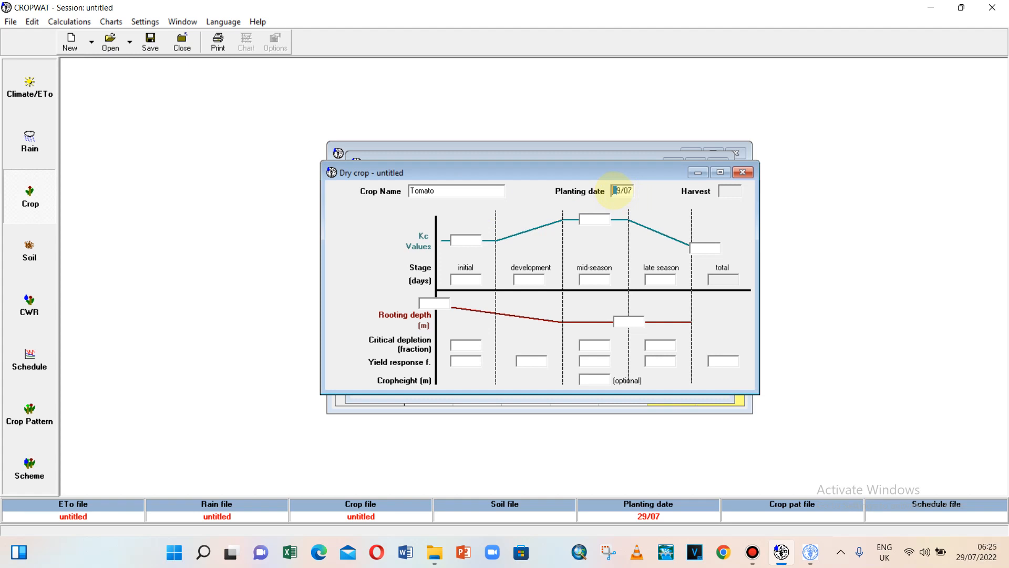
text(10/05)
Examine the Kc value, growth stage length and rooting depth fields of the tomato crop.
click(462, 240)
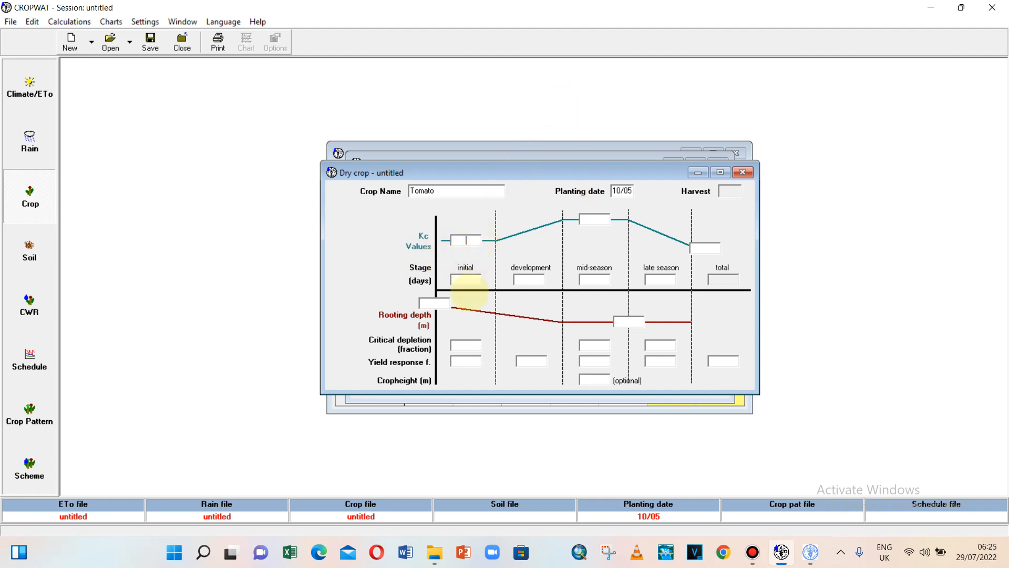
click(591, 219)
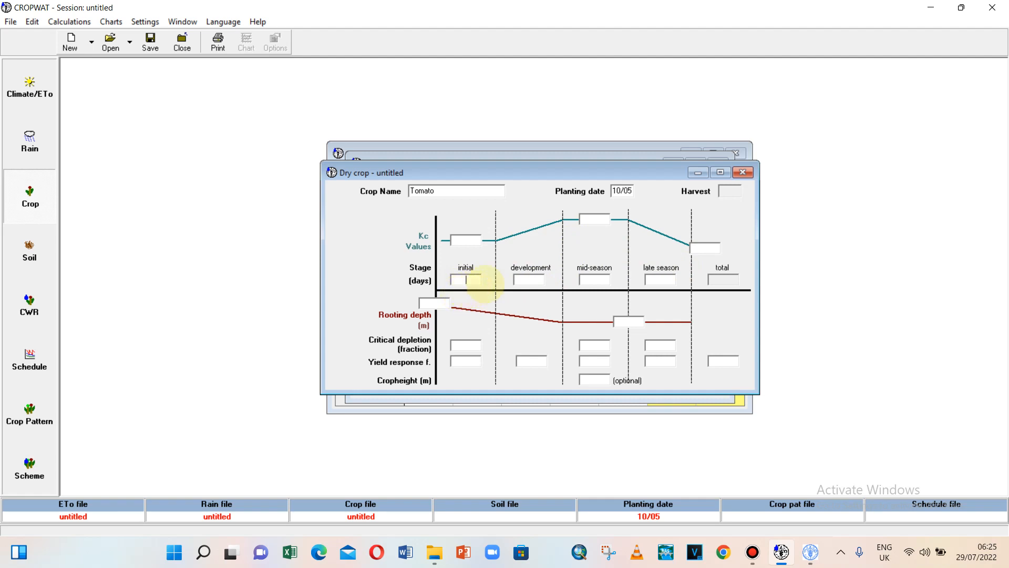
click(465, 280)
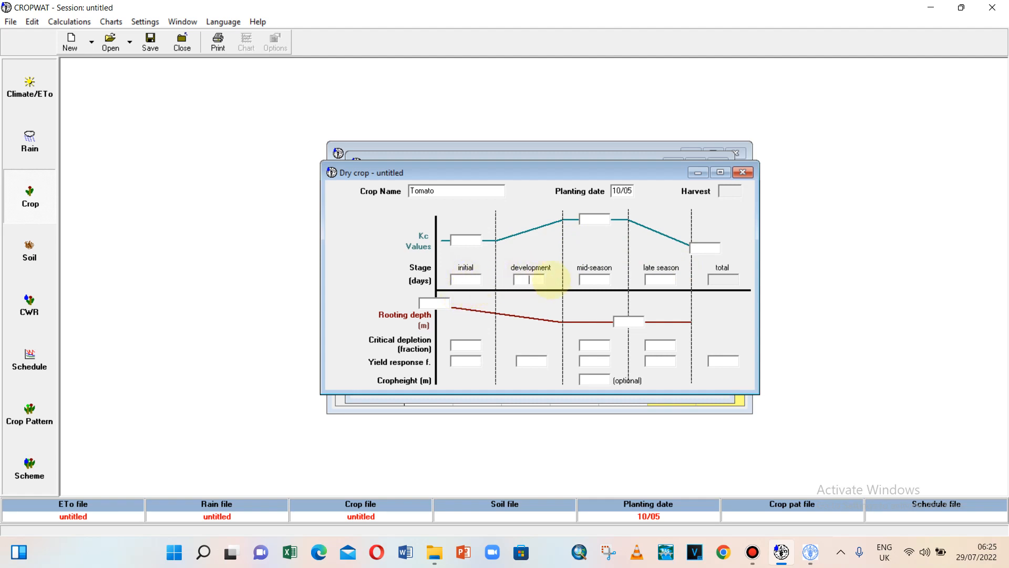
click(660, 279)
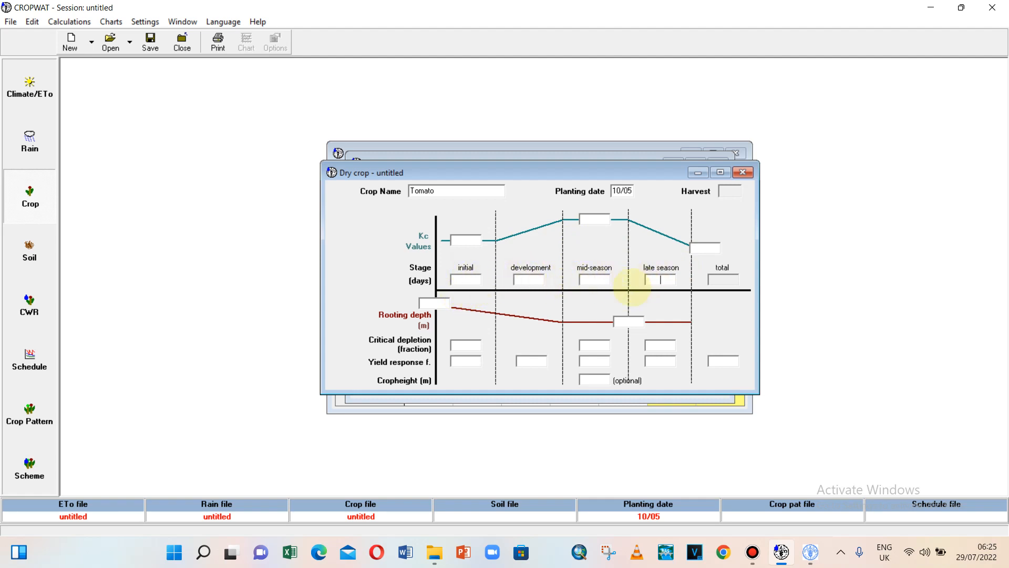
click(435, 303)
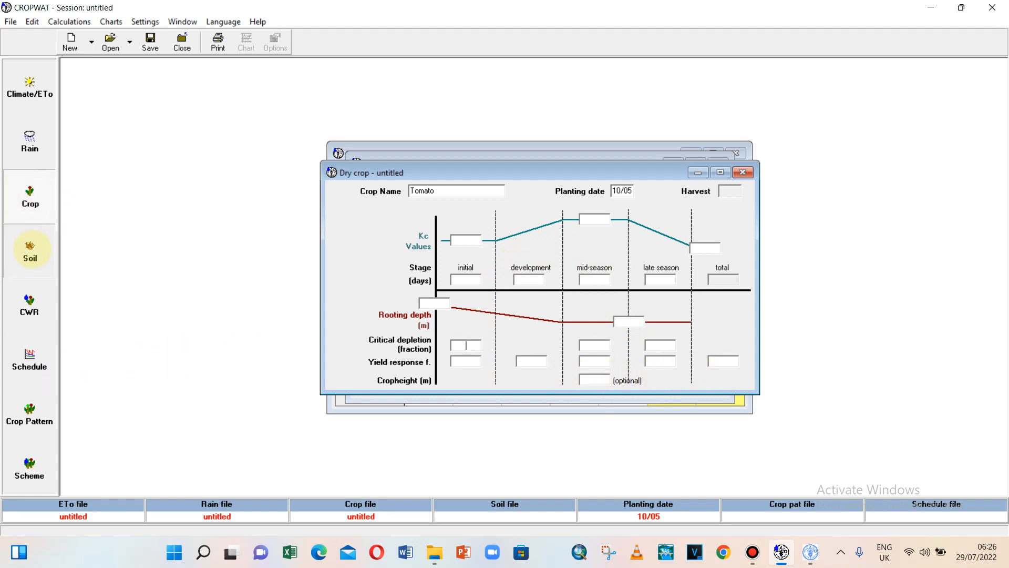
Open the soil data and name the soil Loamysoil.
click(30, 248)
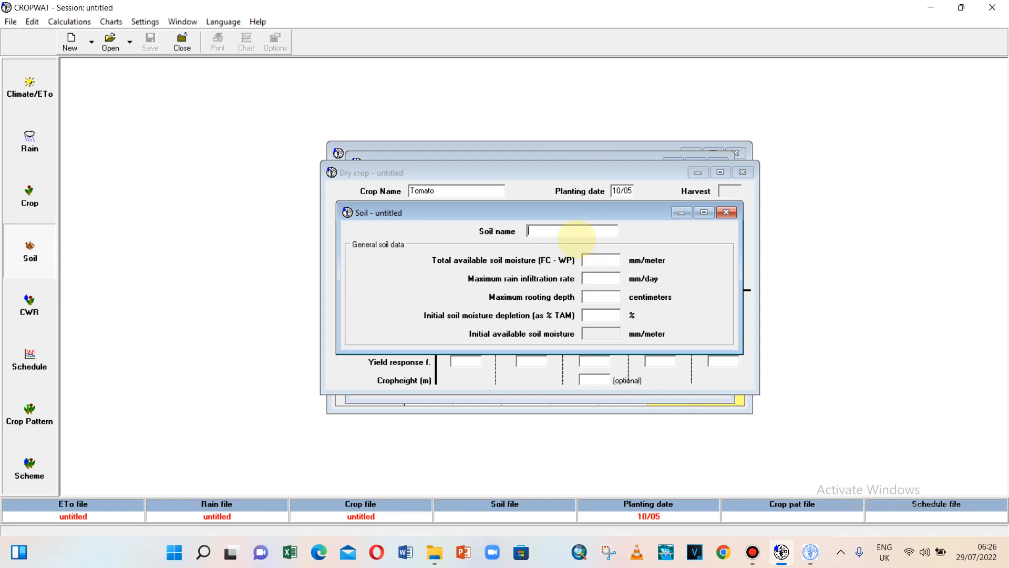
key(Caps_Lock)
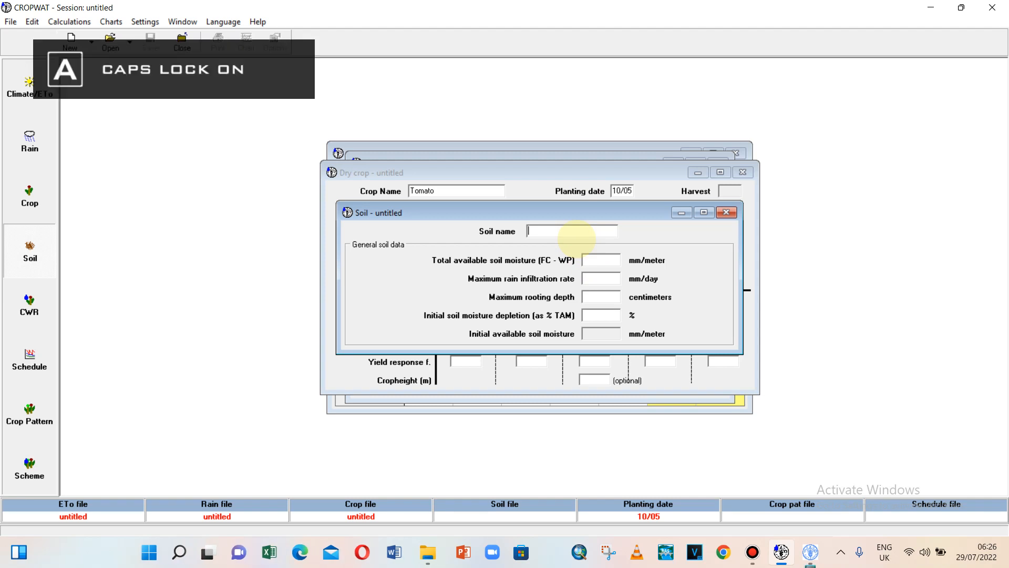
text(L)
key(Caps_Lock)
text(oamysoil)
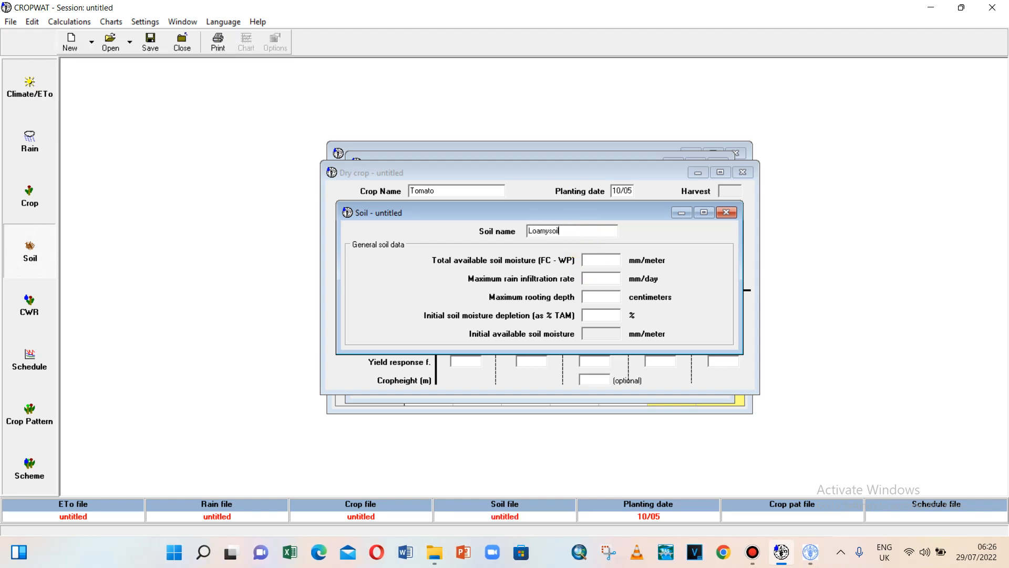
Replace the soil name with Silt clay.
key(BackSpace)
key(BackSpace)
key(BackSpace)
key(BackSpace)
key(BackSpace)
key(BackSpace)
key(BackSpace)
key(BackSpace)
key(Caps_Lock)
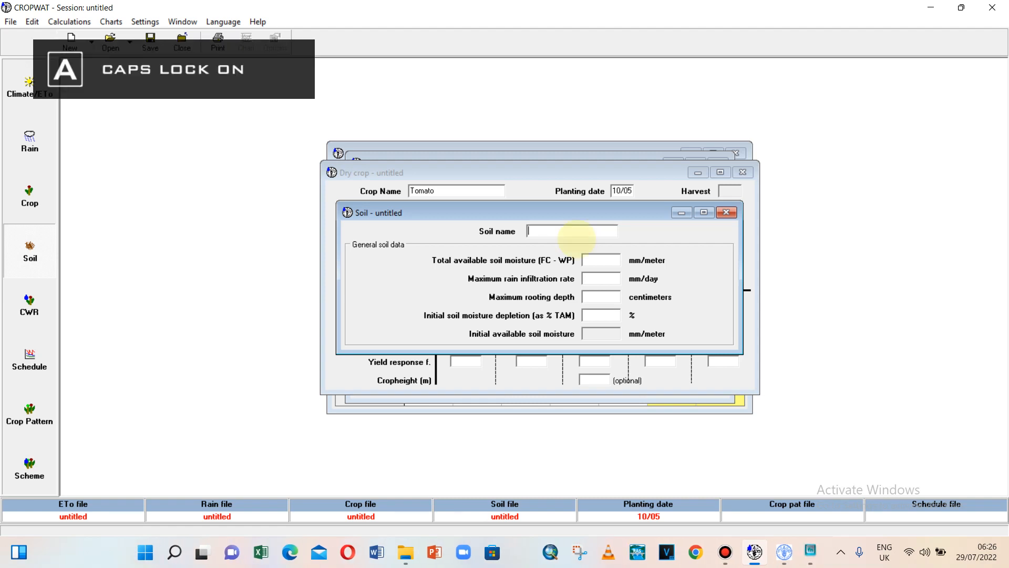
text(S)
key(Caps_Lock)
text(il)
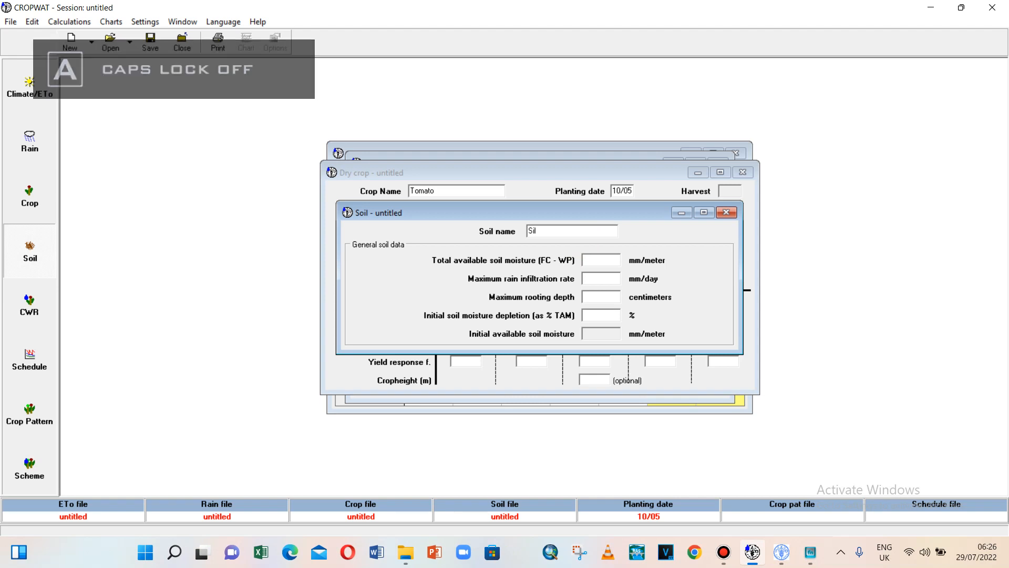
text(t clay)
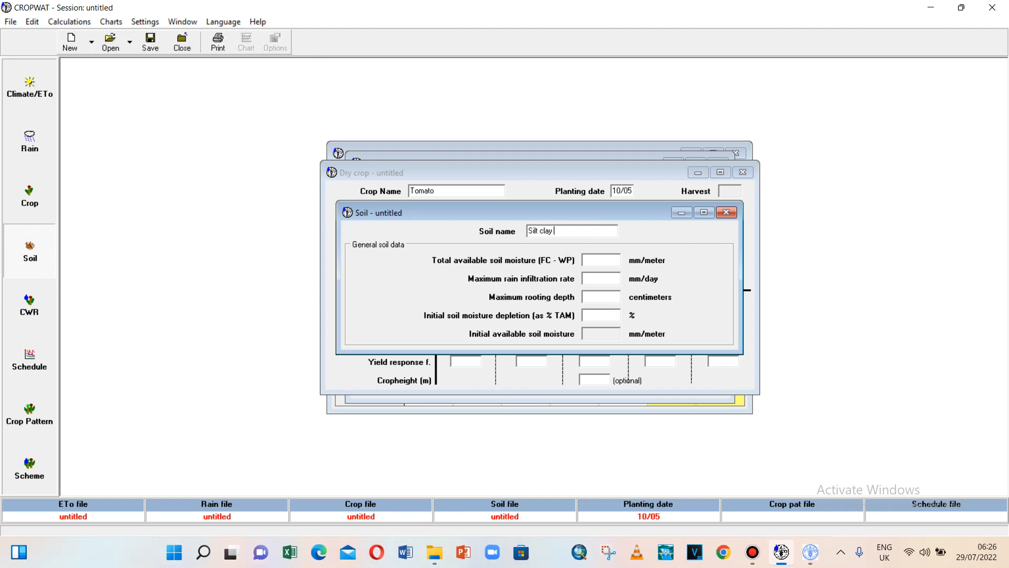
Examine the general soil data fields, from total available soil moisture to initial available soil moisture.
click(599, 259)
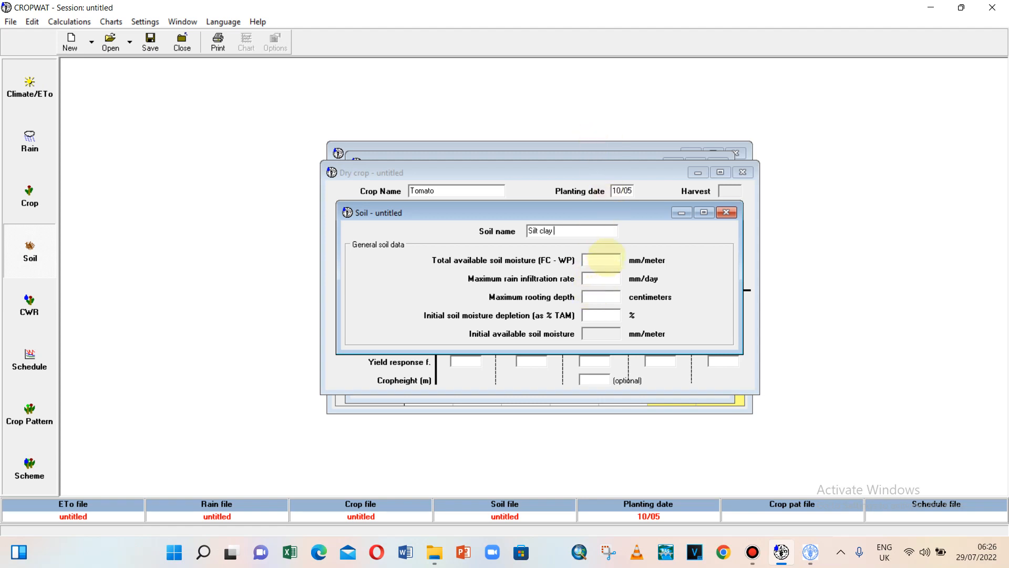
click(602, 296)
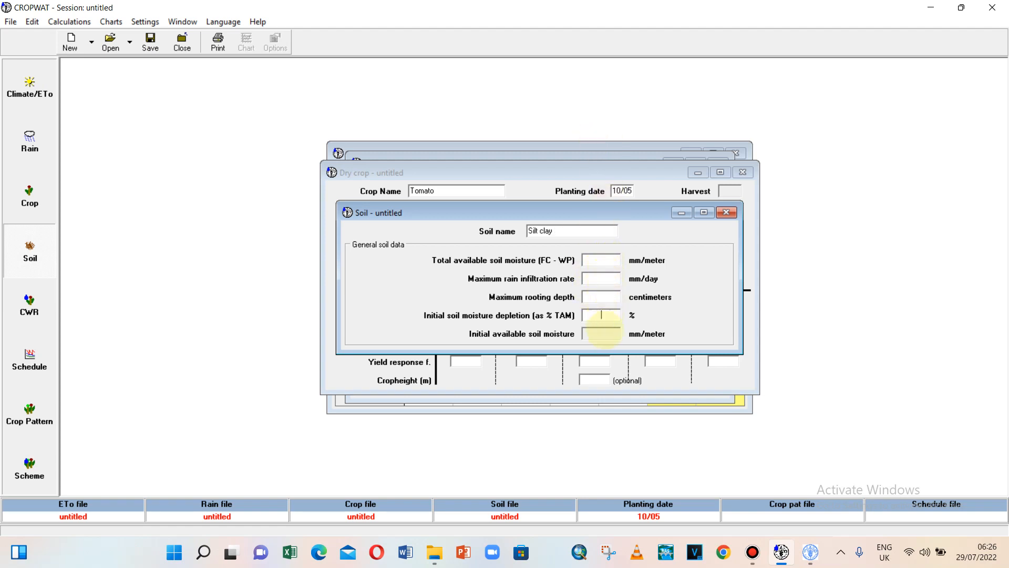
click(601, 259)
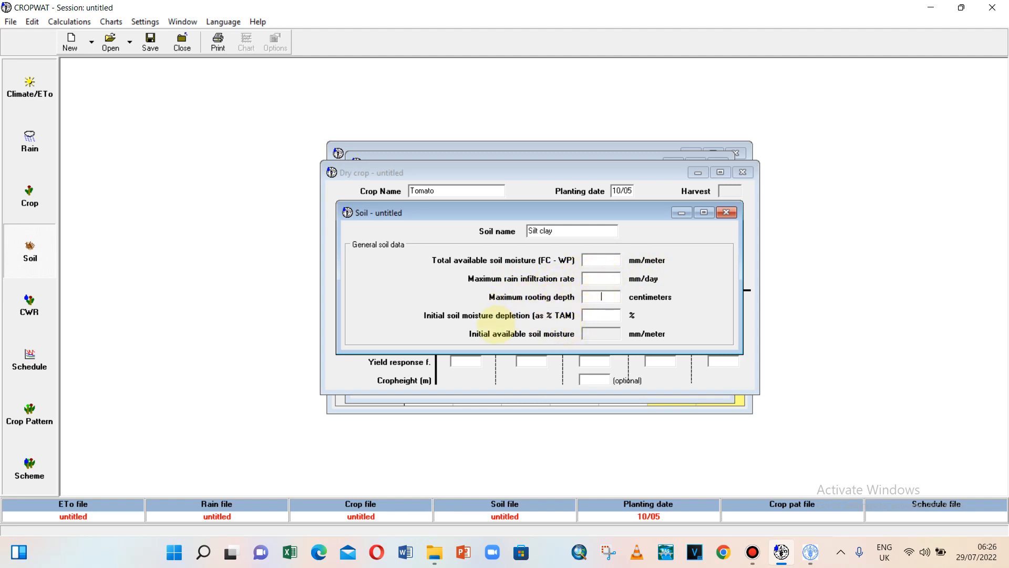
click(600, 315)
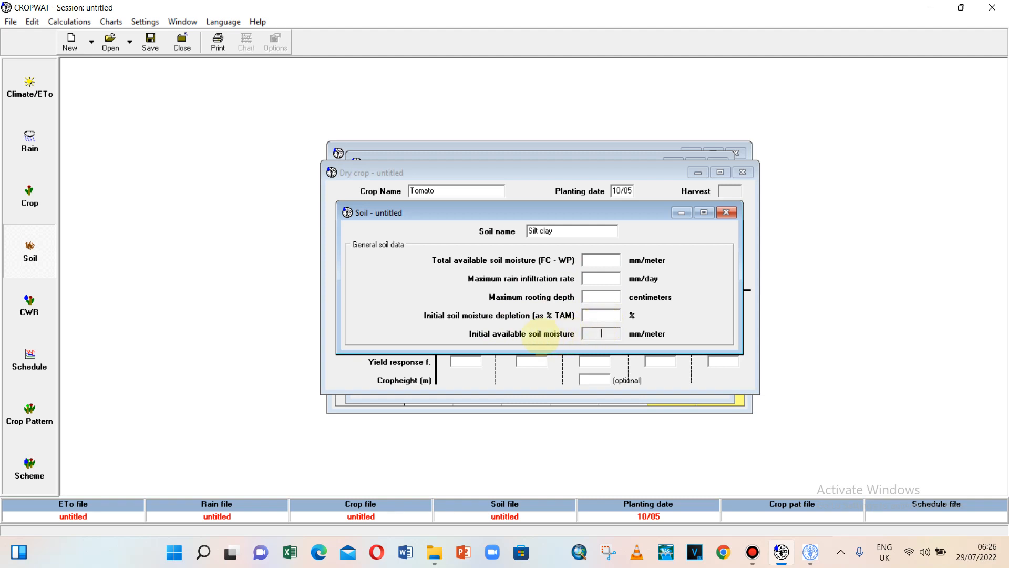
click(593, 334)
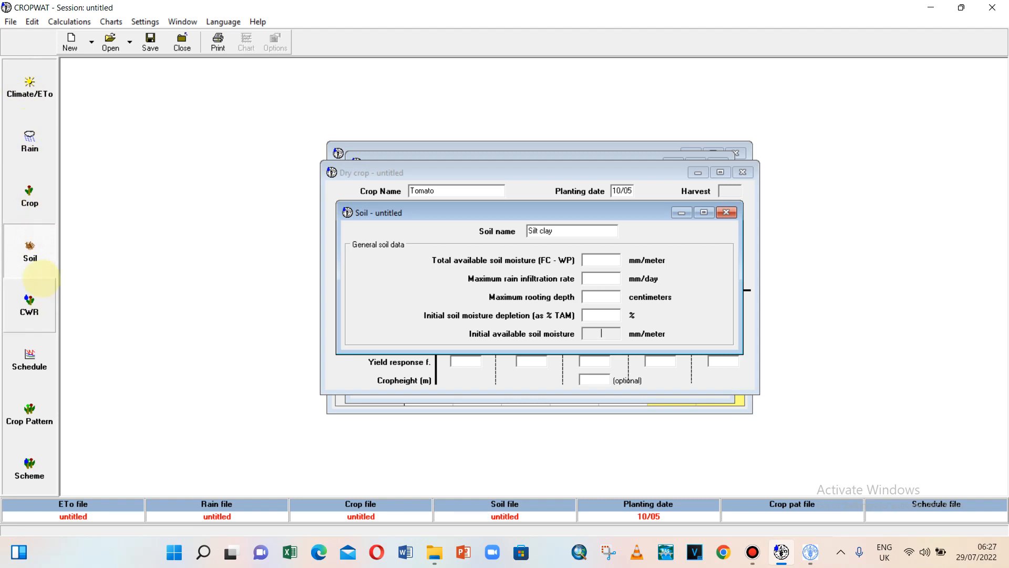
Try to calculate the crop water requirements and the crop irrigation schedule from the entered data.
click(32, 303)
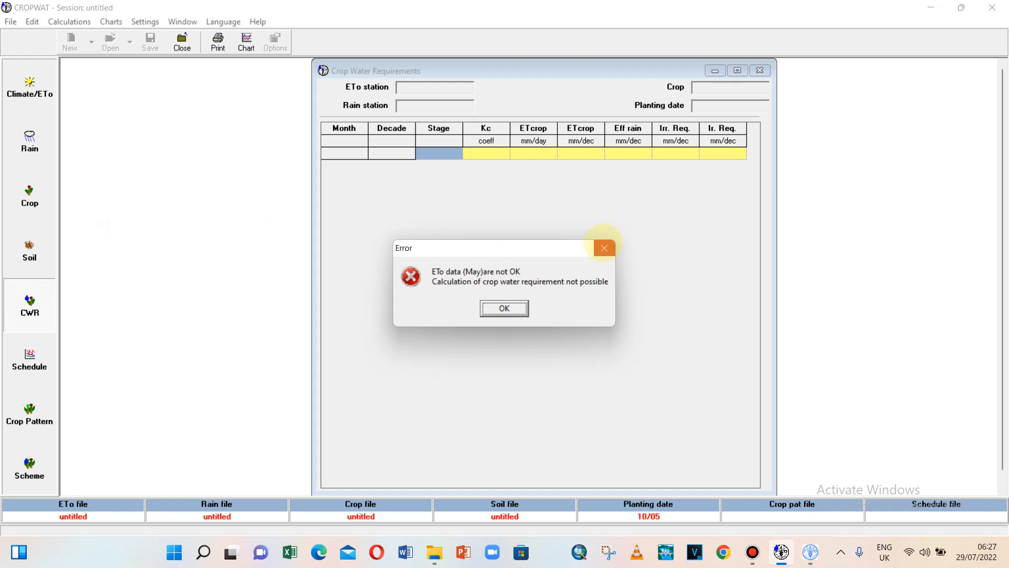
click(605, 247)
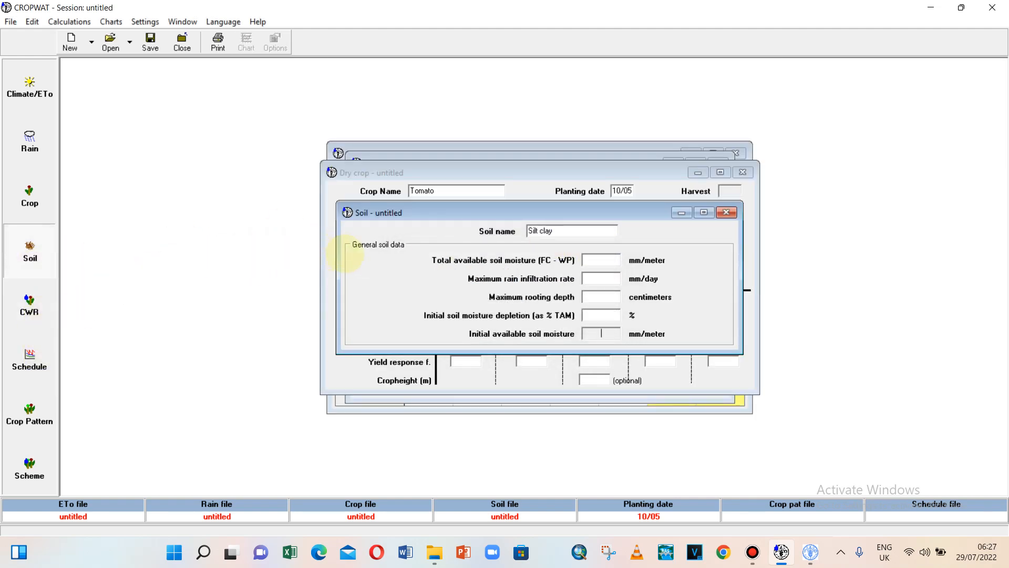
click(56, 292)
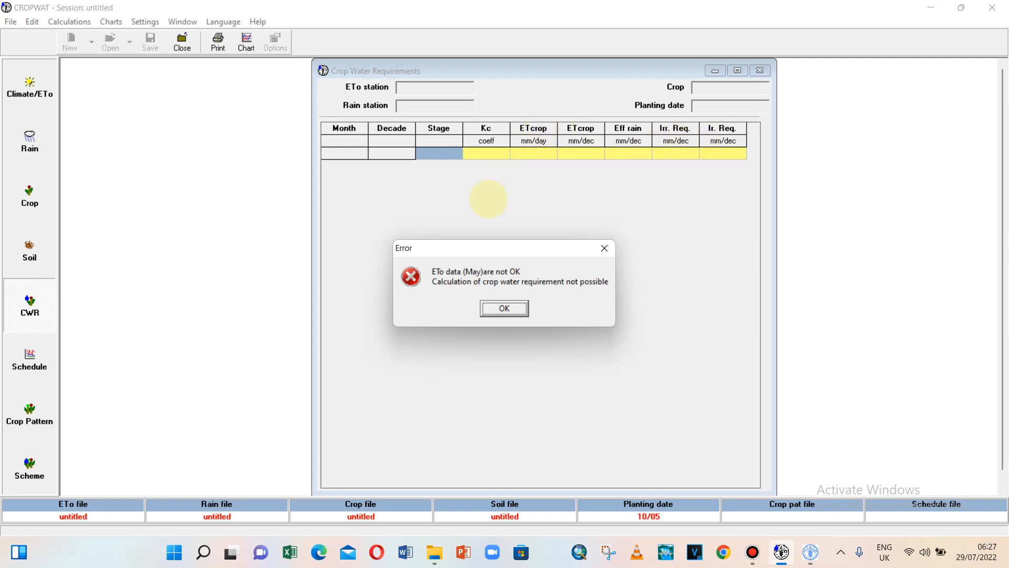
click(604, 248)
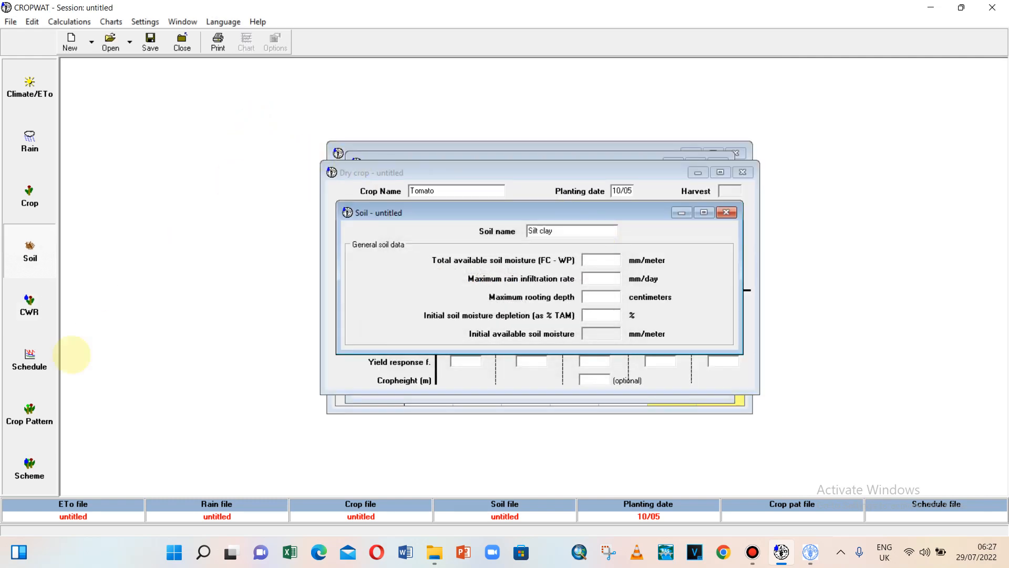
click(29, 353)
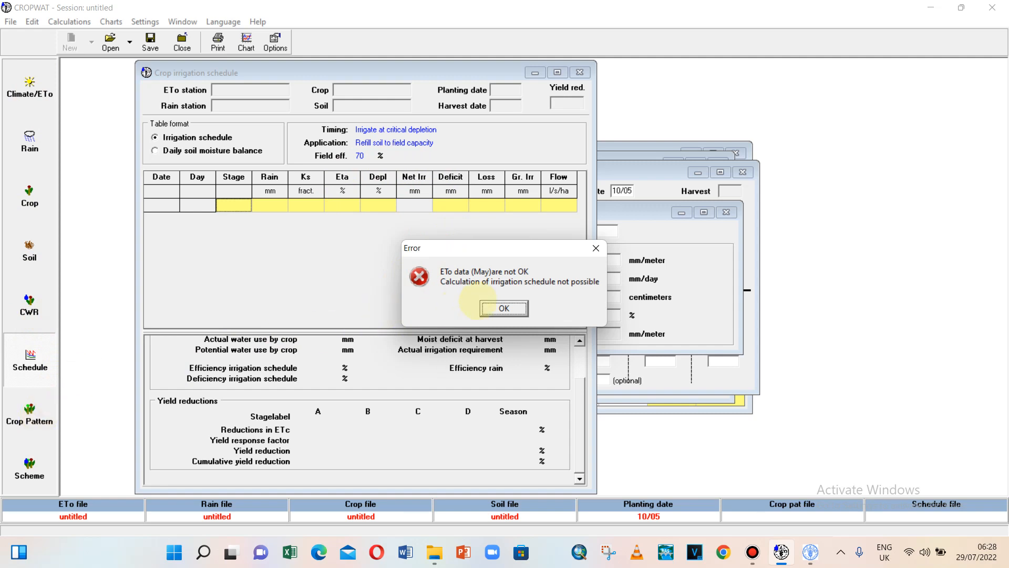
key(Return)
Open the cropping pattern, browse the crop files for row 1 without loading one, and set that row's area to 20%.
click(28, 415)
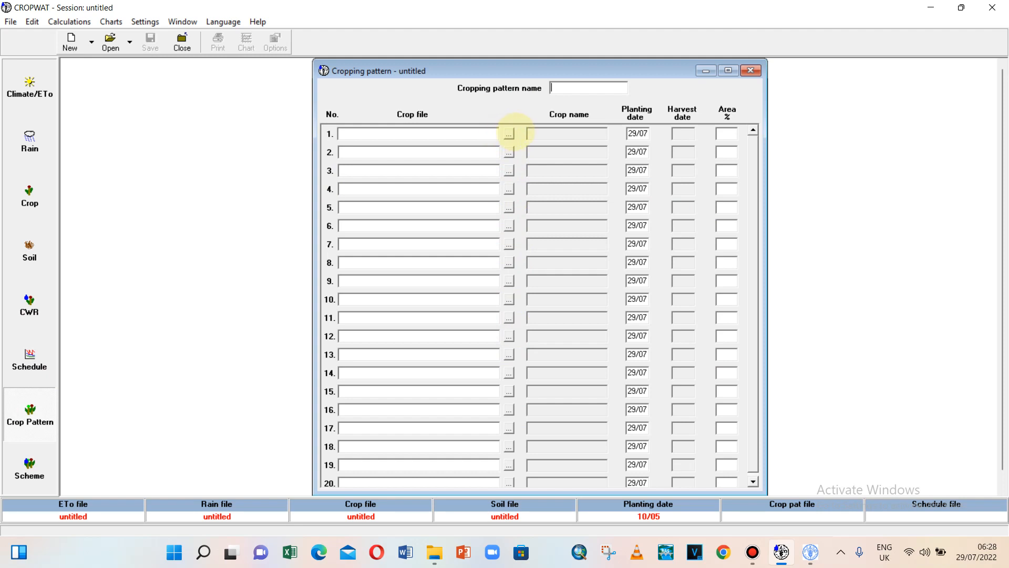
click(508, 133)
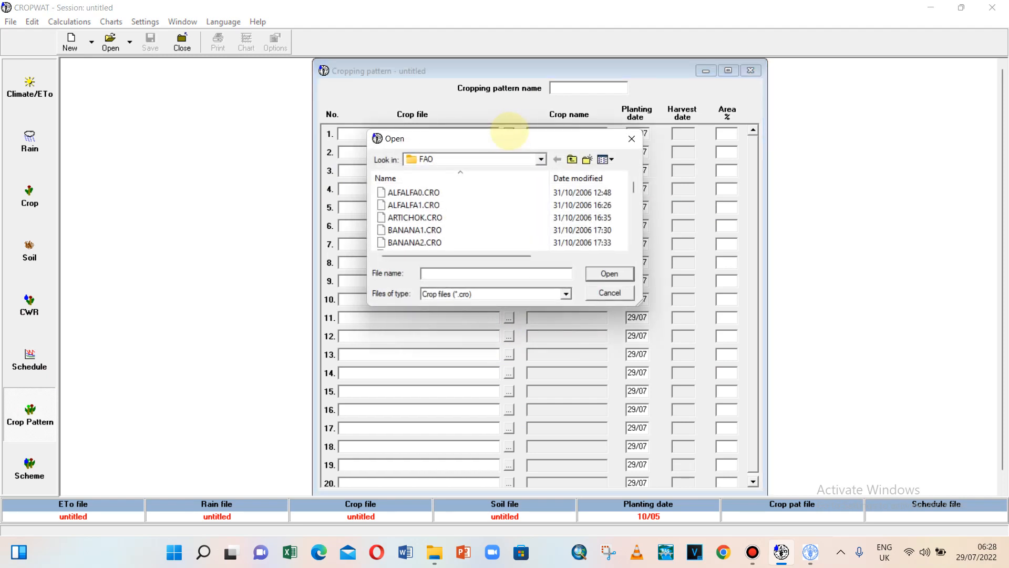
click(632, 138)
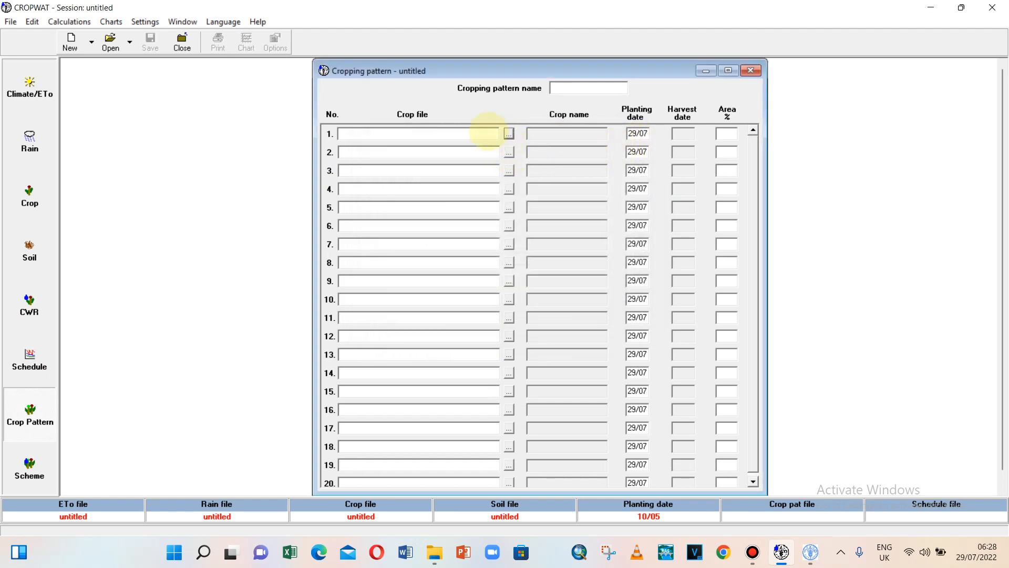
double_click(636, 133)
click(728, 134)
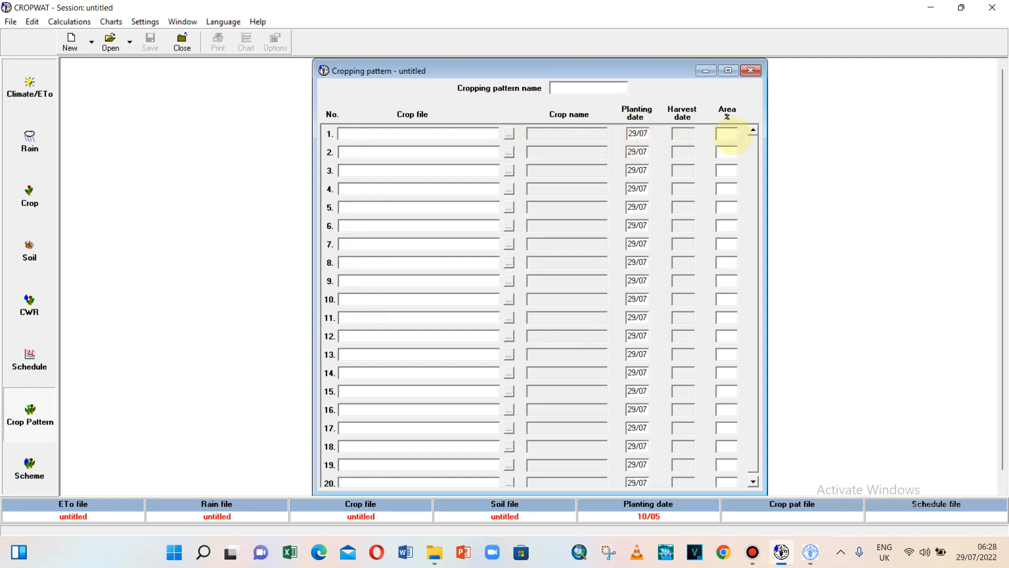
text(20)
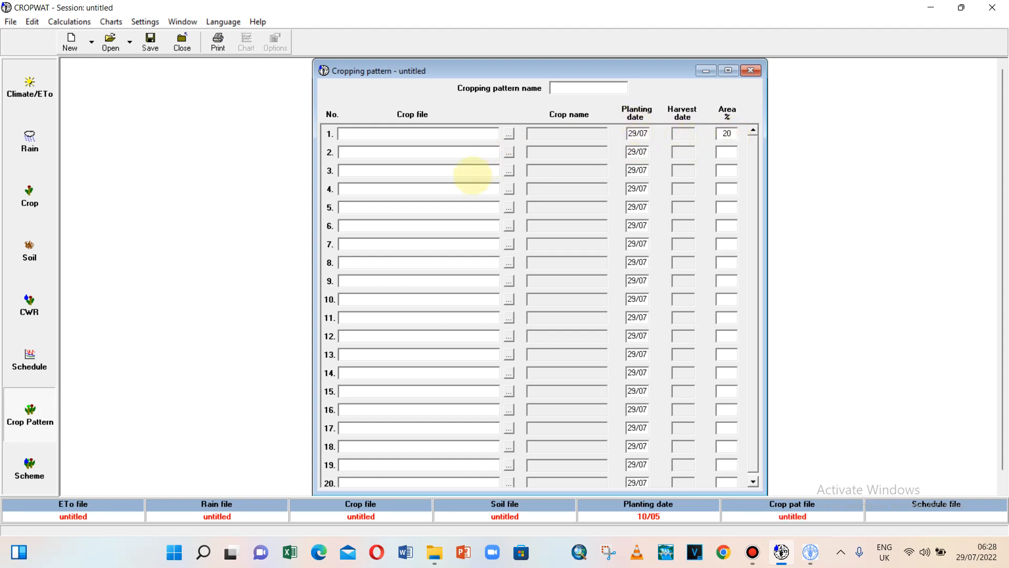
Browse the crop files for row 2 up to BANANA1.CRO without loading it, and set that row's area to 60%.
click(508, 152)
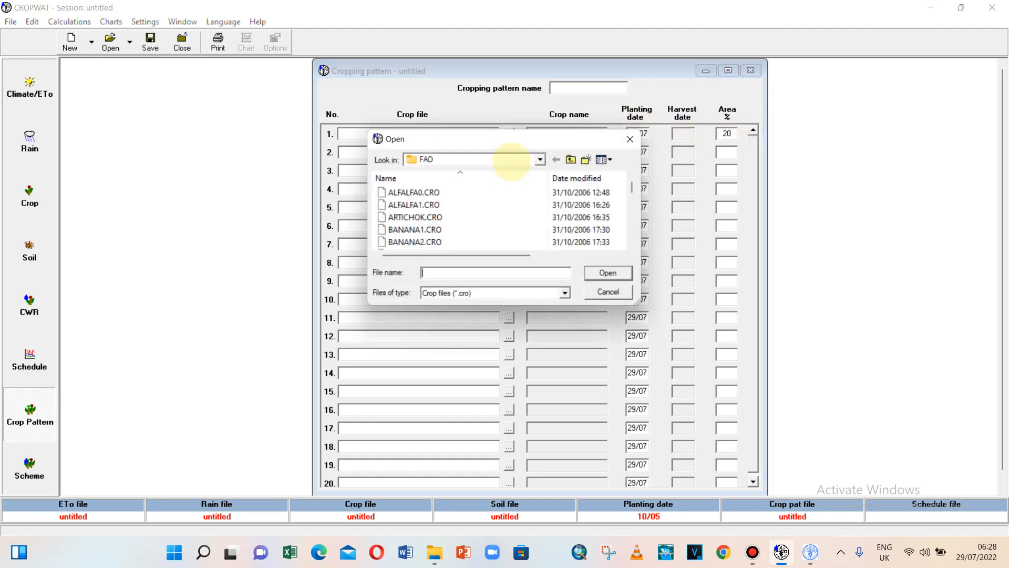
click(451, 230)
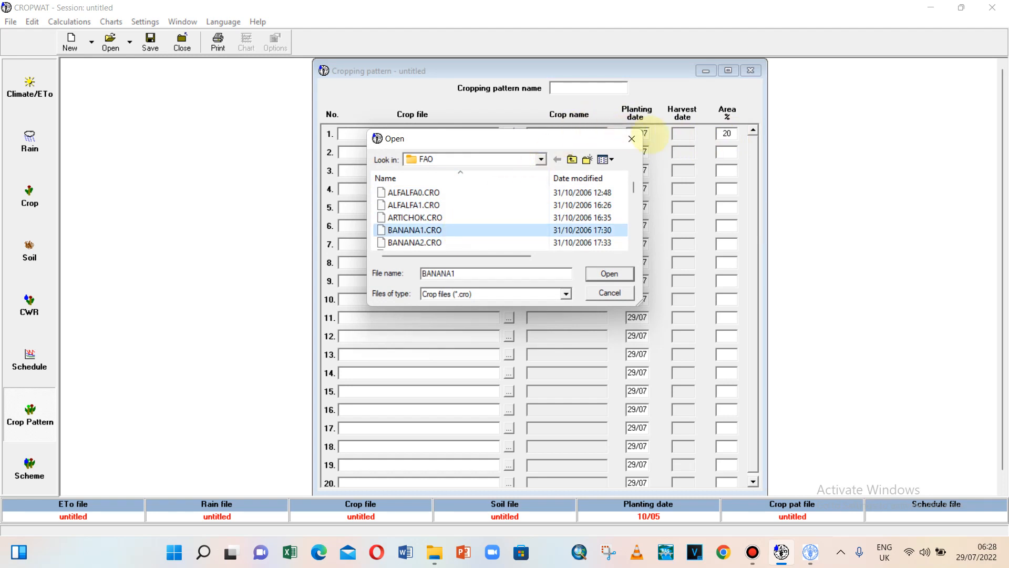
click(632, 138)
click(726, 152)
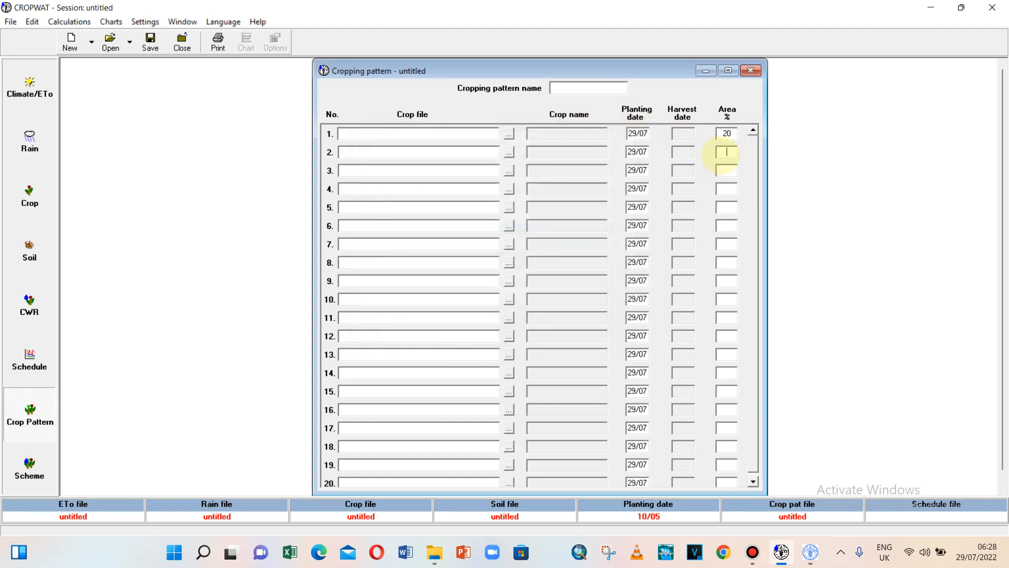
text(60)
click(496, 170)
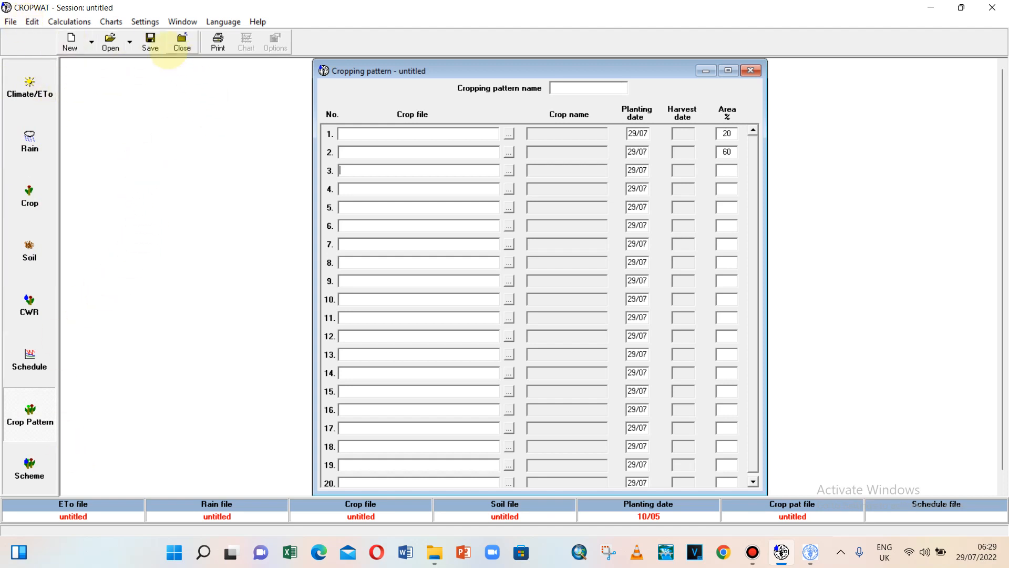
View the save options for the cropping pattern data and cancel without saving.
click(151, 42)
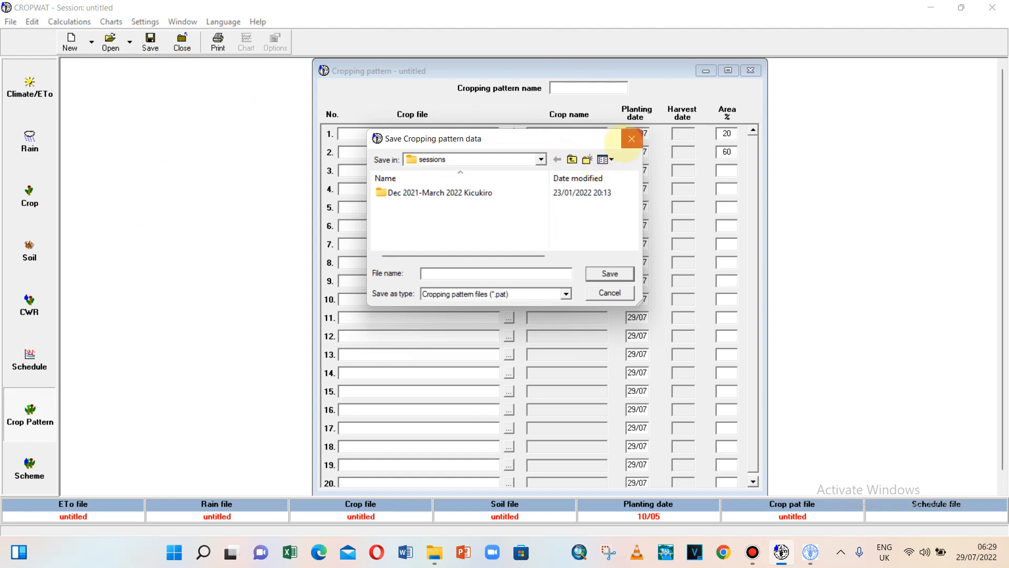
click(631, 138)
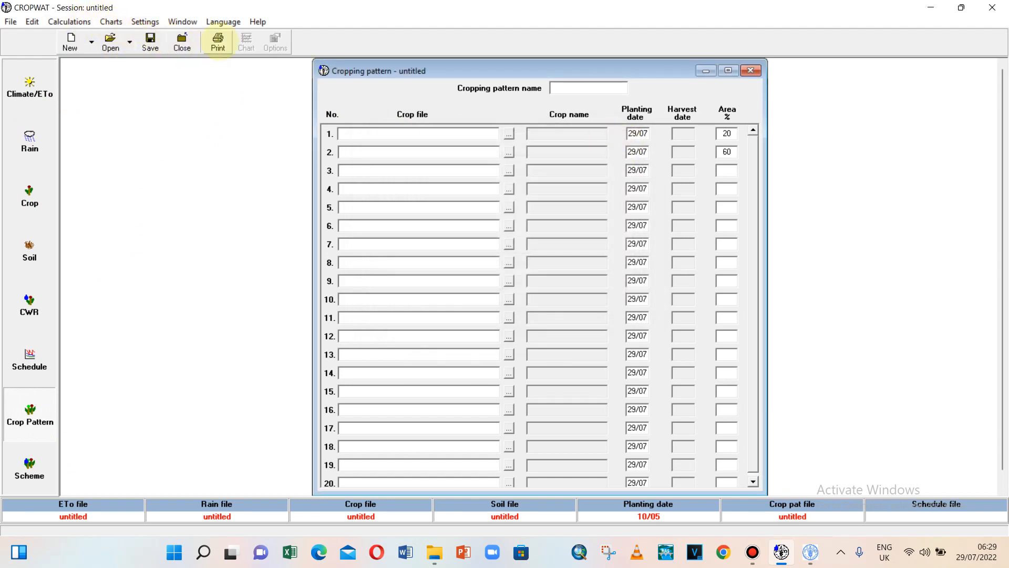
Review the printer setup and send all available data to the printer: climate/ETo, rainfall, crop, soil and cropping pattern.
click(217, 42)
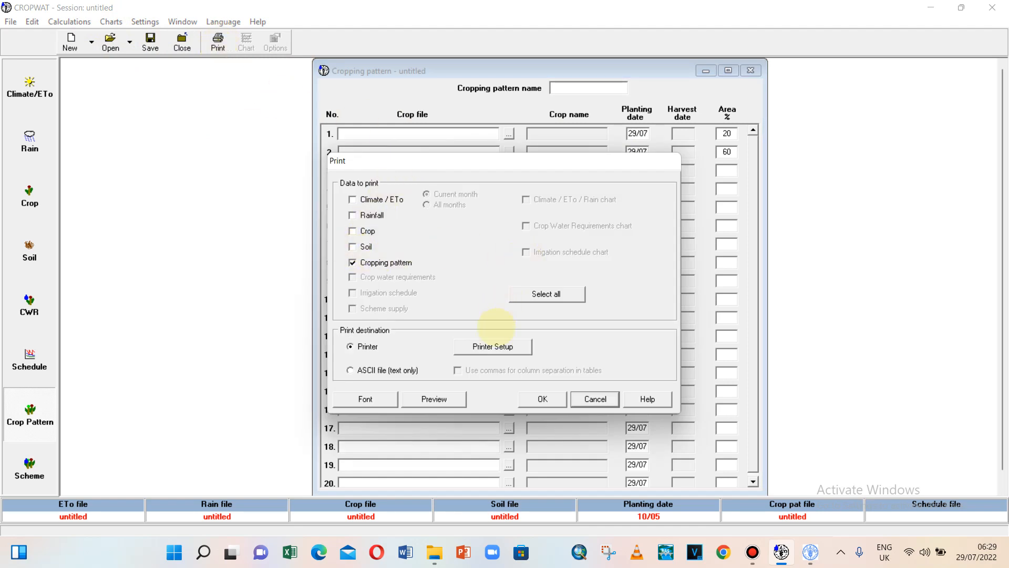
click(546, 293)
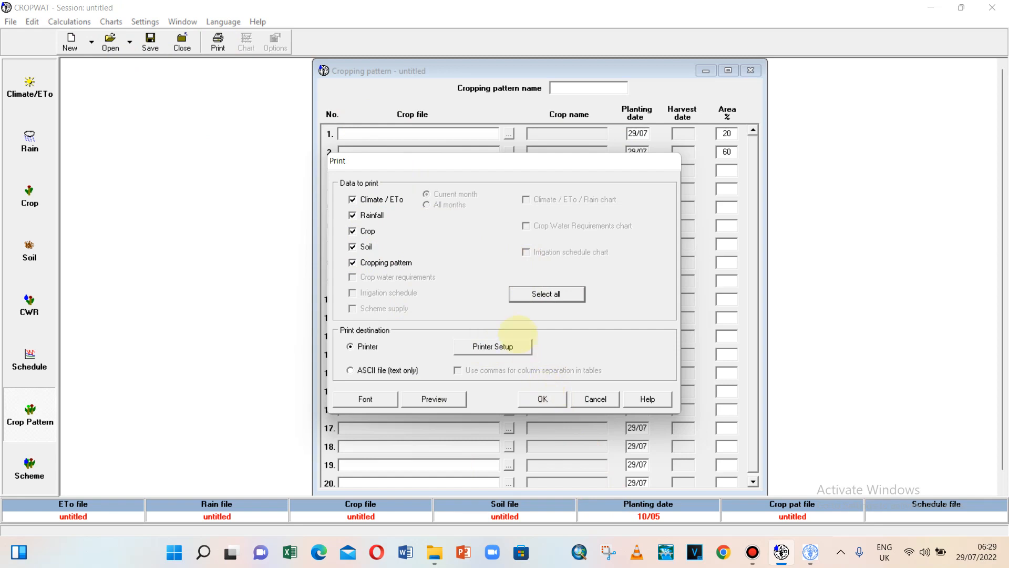
click(506, 346)
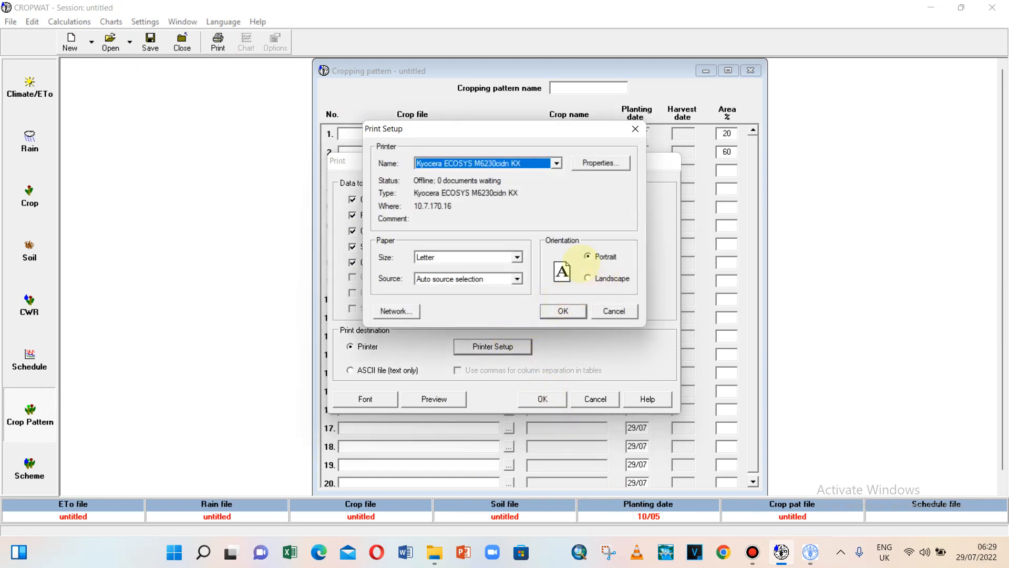
click(635, 128)
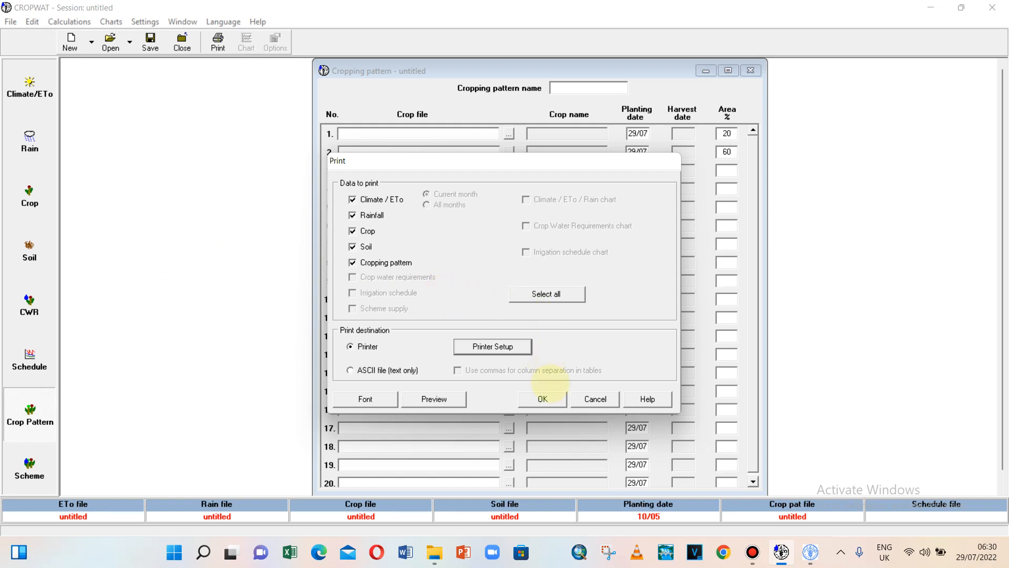
click(542, 399)
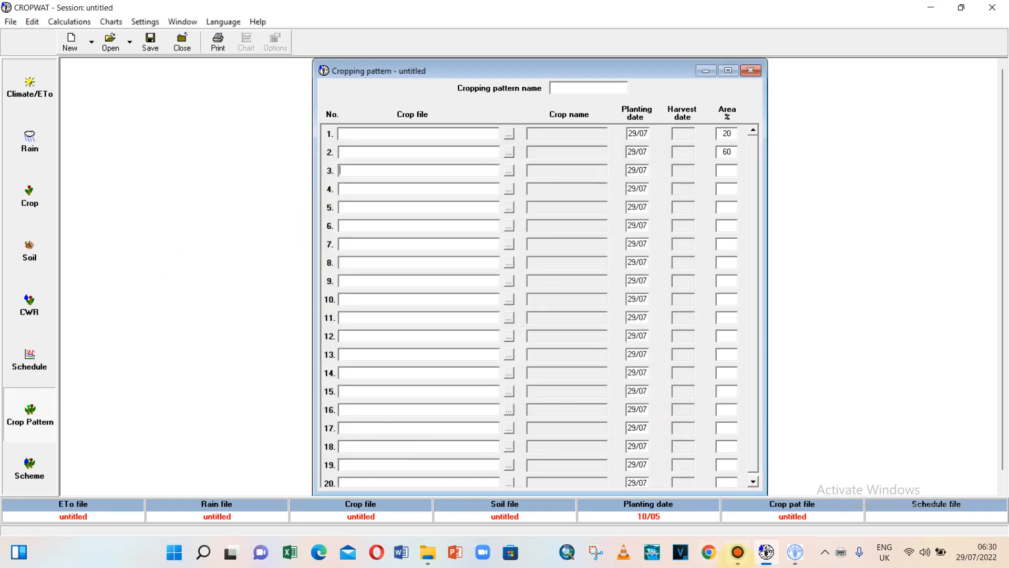